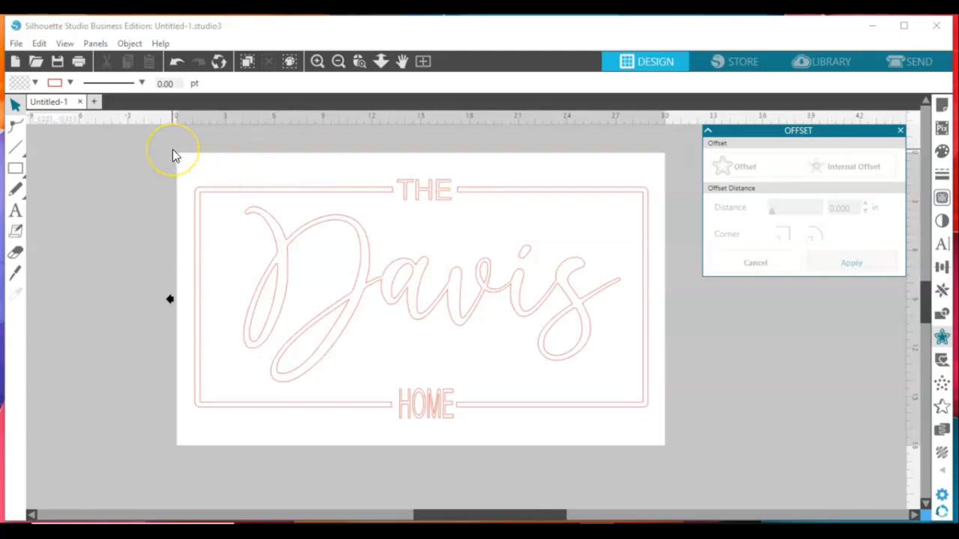
# Group all the parts of the finished sign design on the page
pyautogui.moveTo(173, 149); pyautogui.dragTo(289, 199)
pyautogui.moveTo(325, 225); pyautogui.dragTo(637, 398)
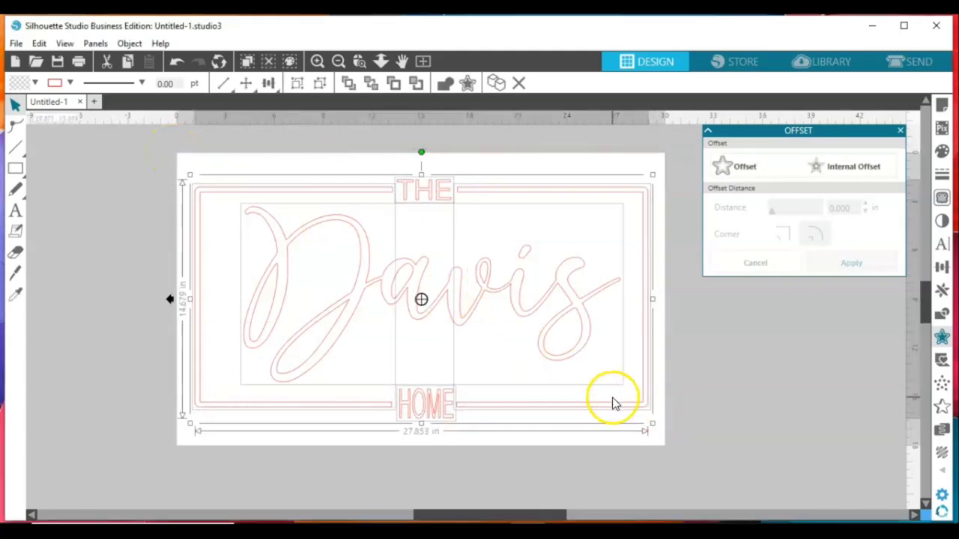
pyautogui.rightClick(613, 397)
pyautogui.click(648, 348)
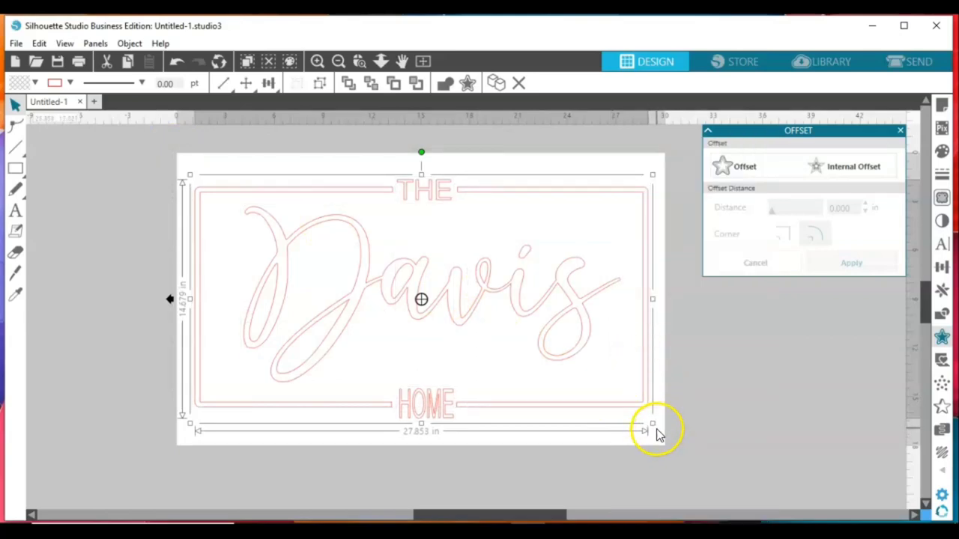
# Scale the grouped sign down to about 10.35 in wide and place it off the page beside the lower right corner
pyautogui.moveTo(652, 424); pyautogui.dragTo(407, 297)
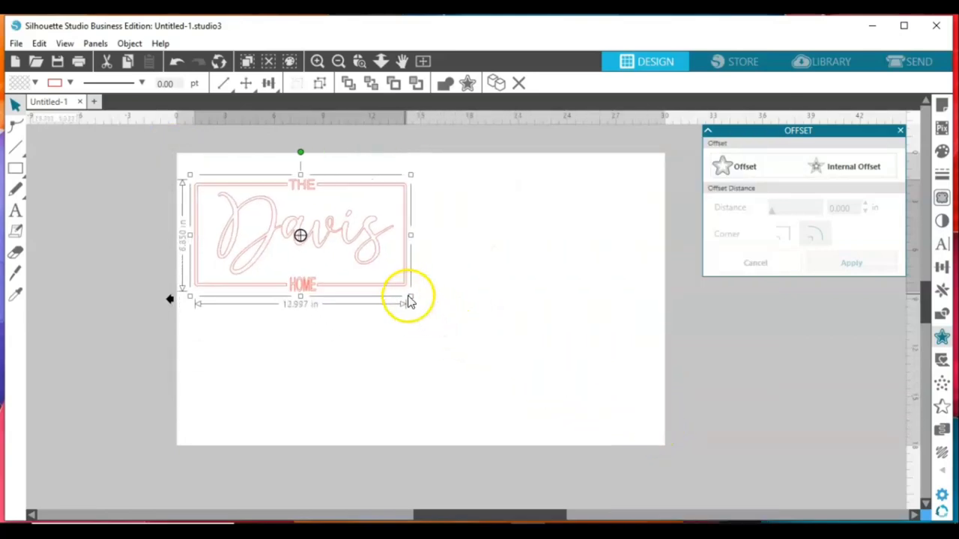
pyautogui.moveTo(377, 257); pyautogui.dragTo(224, 231)
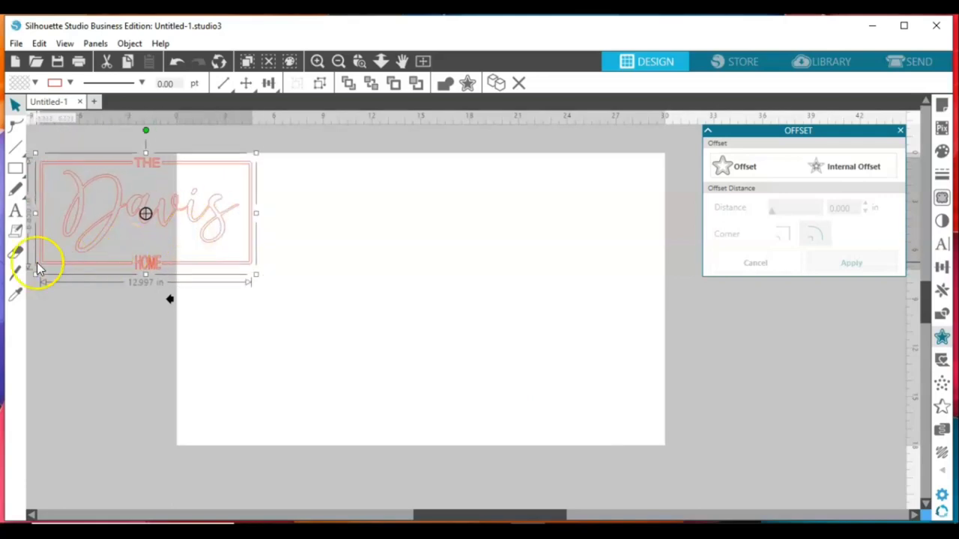
pyautogui.moveTo(35, 274); pyautogui.dragTo(78, 251)
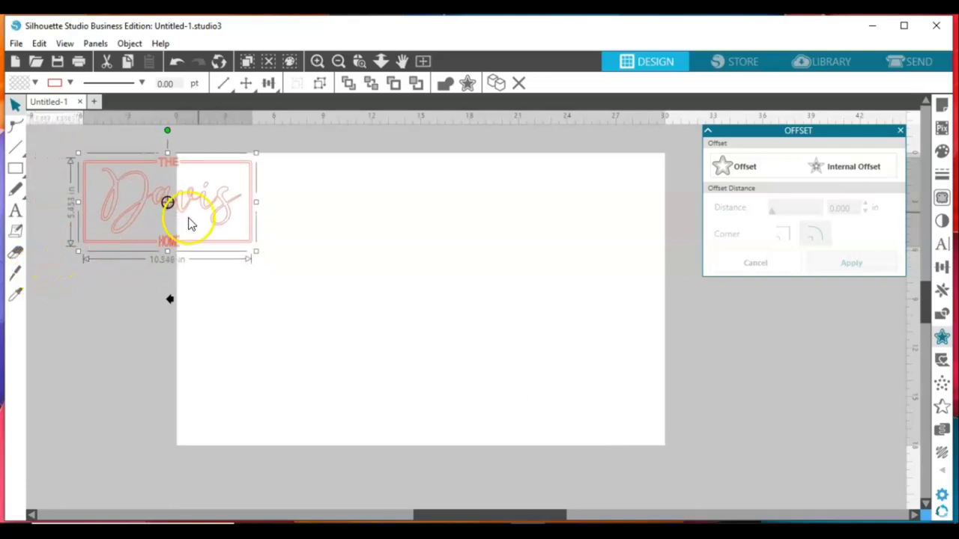
pyautogui.moveTo(229, 210); pyautogui.dragTo(830, 435)
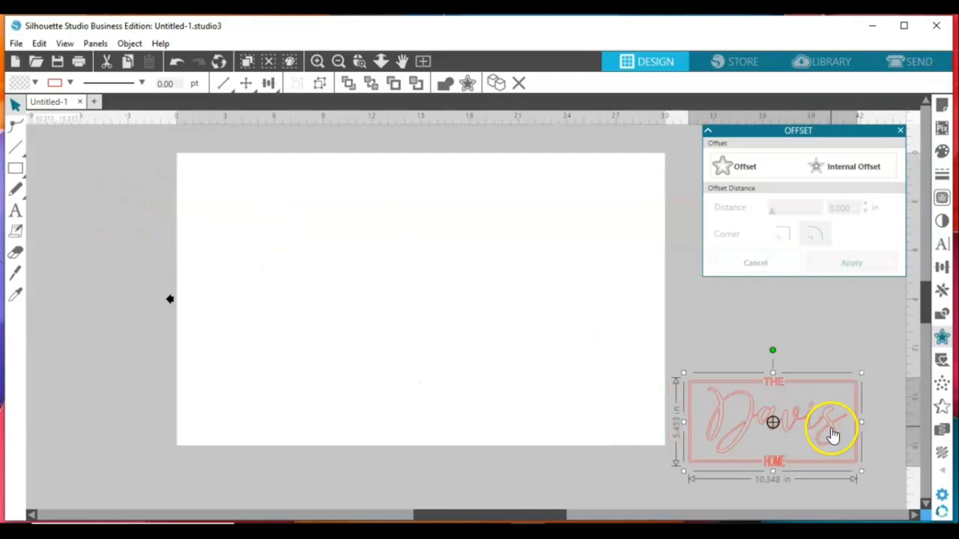
pyautogui.click(827, 360)
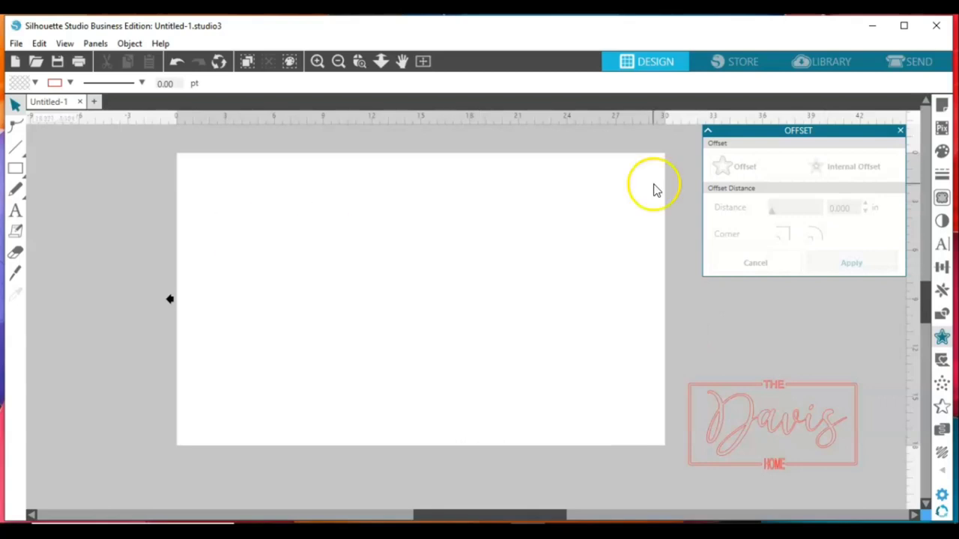
# Close the offset settings and check the page width and height in the page setup
pyautogui.click(900, 130)
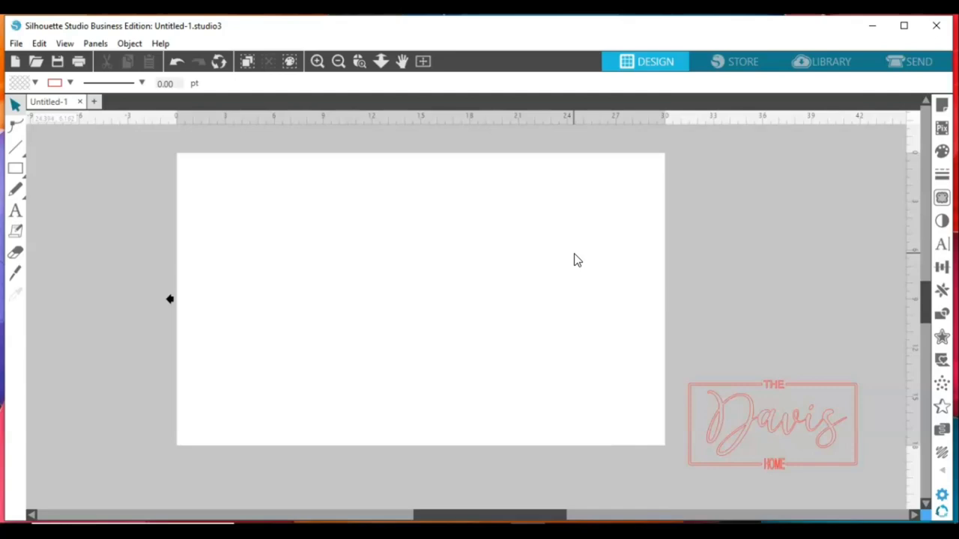
pyautogui.click(942, 109)
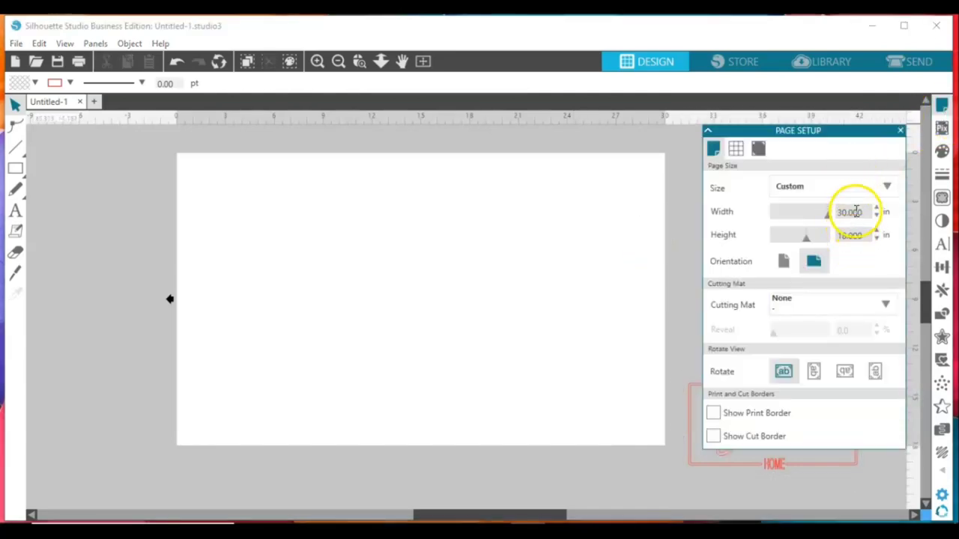
pyautogui.click(900, 131)
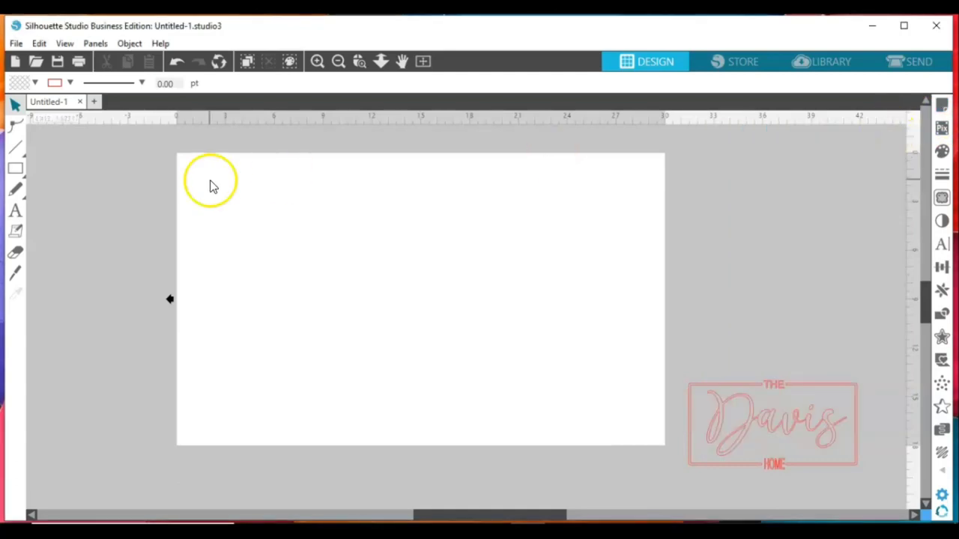
# Add the surname from the reference sign as a new text object on the blank page
pyautogui.click(21, 213)
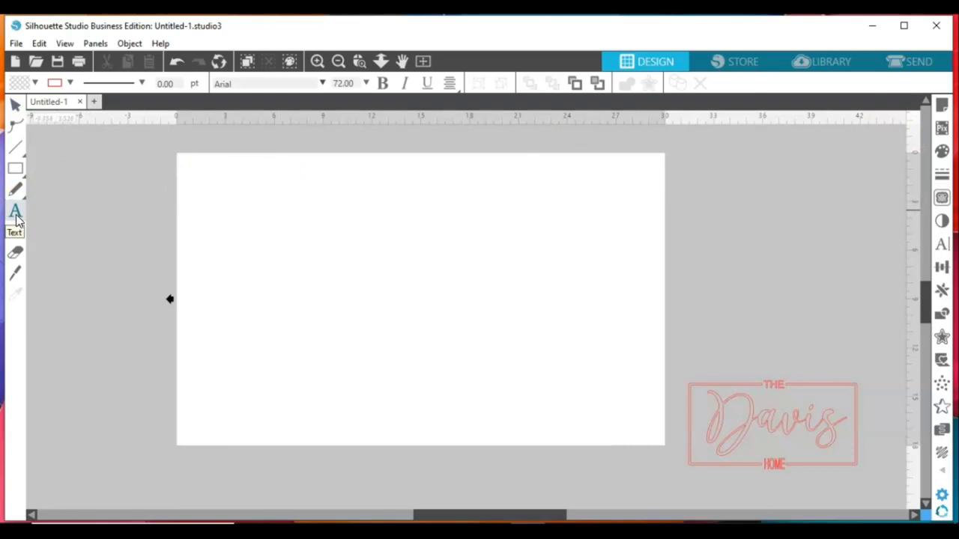
pyautogui.click(279, 241)
pyautogui.press('Escape')
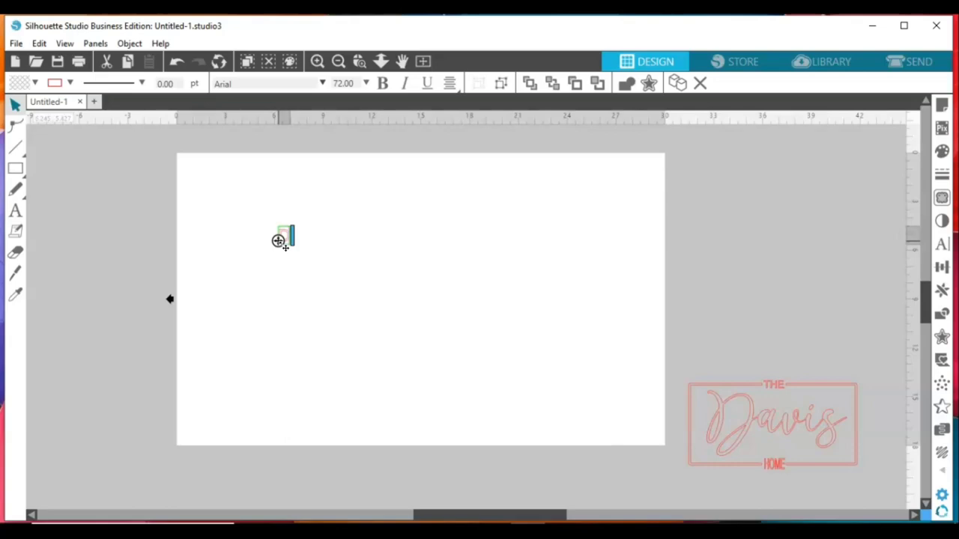
pyautogui.write('avis')
pyautogui.press('BackSpace')
pyautogui.write('s')
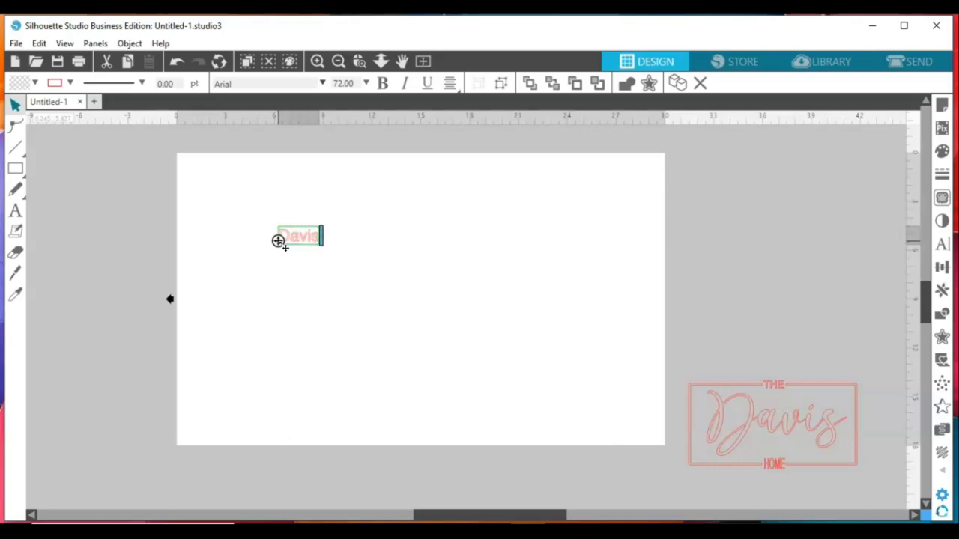
pyautogui.click(321, 262)
# Enlarge the surname text to about 19.9 in wide and change its font to Winter Festival
pyautogui.click(308, 239)
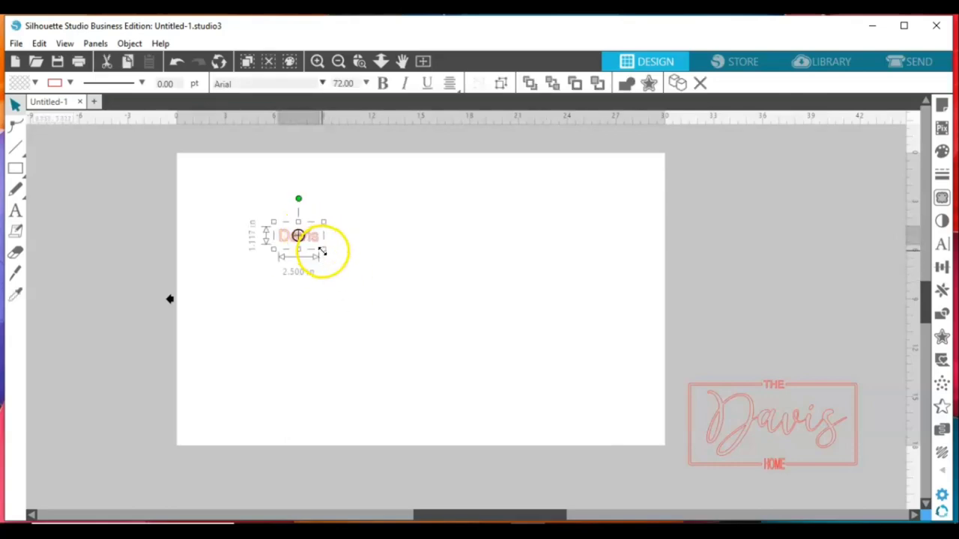
pyautogui.moveTo(321, 251); pyautogui.dragTo(594, 400)
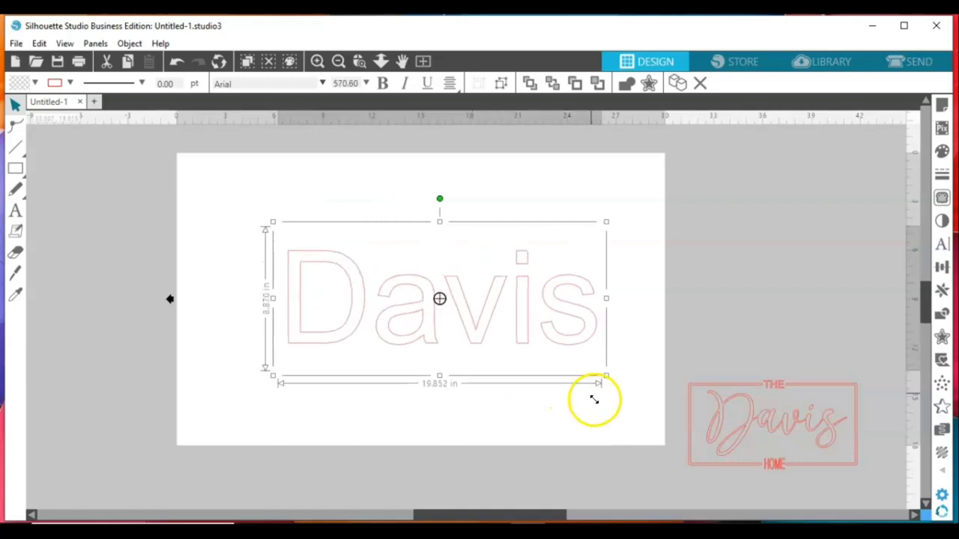
pyautogui.click(323, 84)
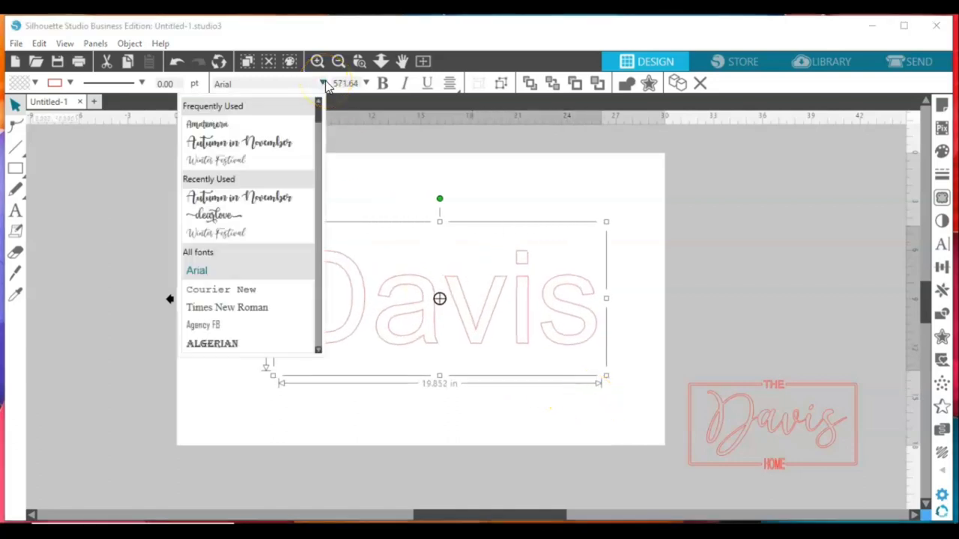
pyautogui.click(218, 234)
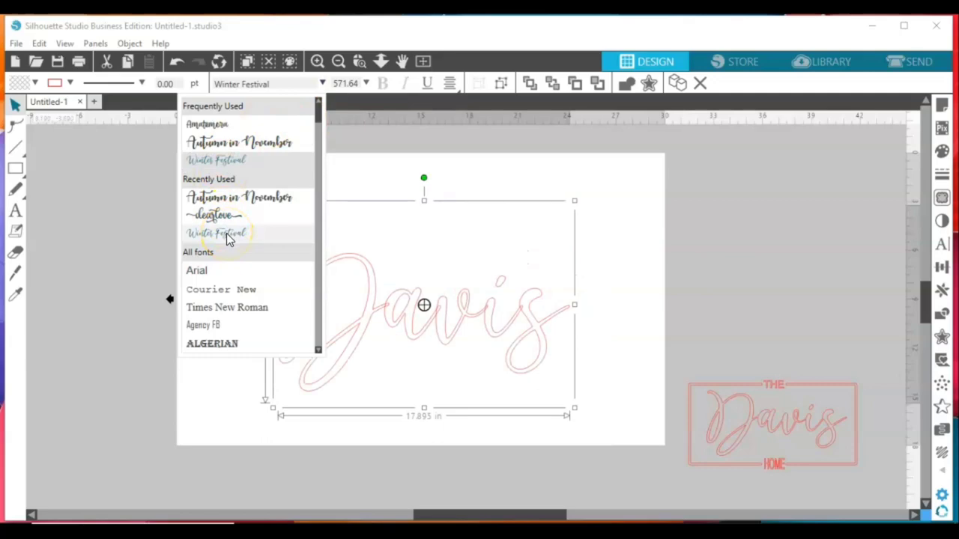
pyautogui.click(440, 174)
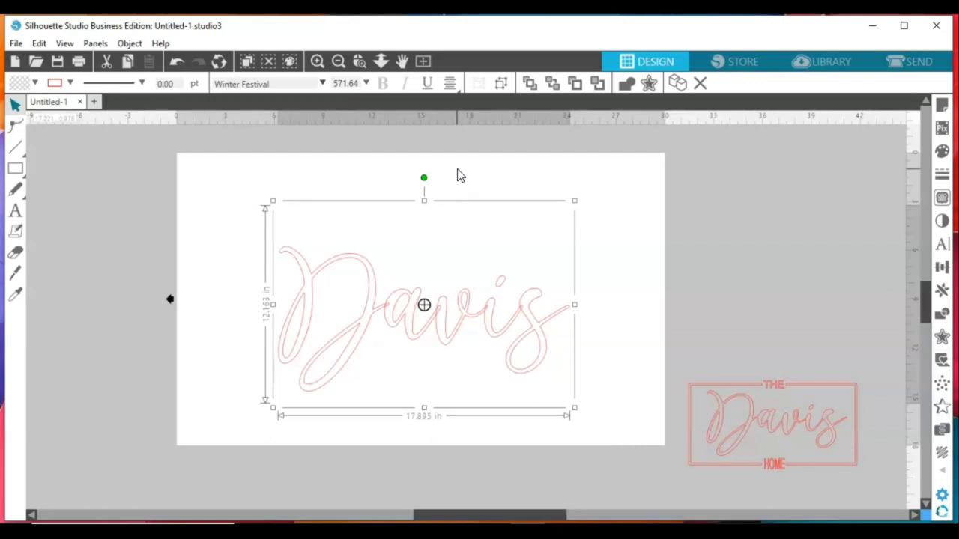
# Weld the overlapping letters of the surname and group them with the separate dot of the i
pyautogui.rightClick(463, 308)
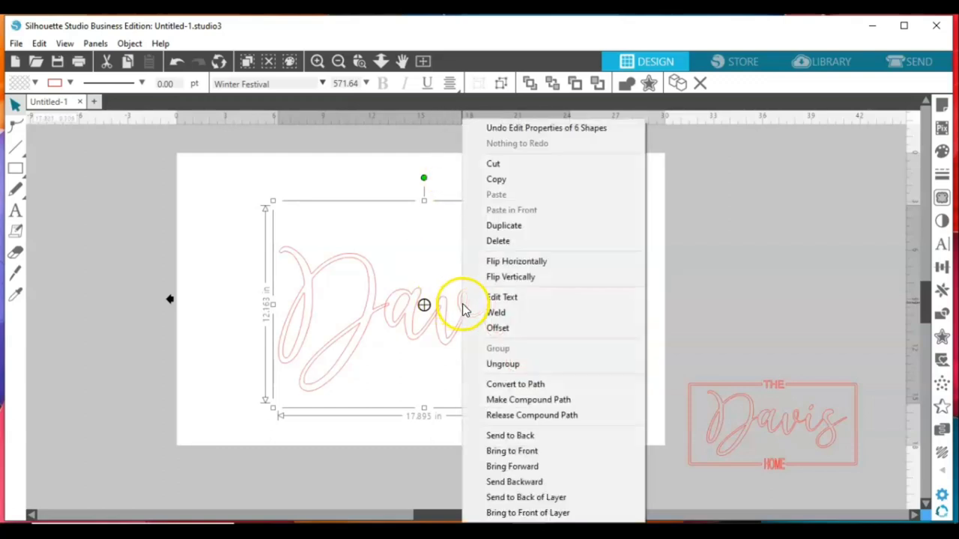
pyautogui.click(503, 315)
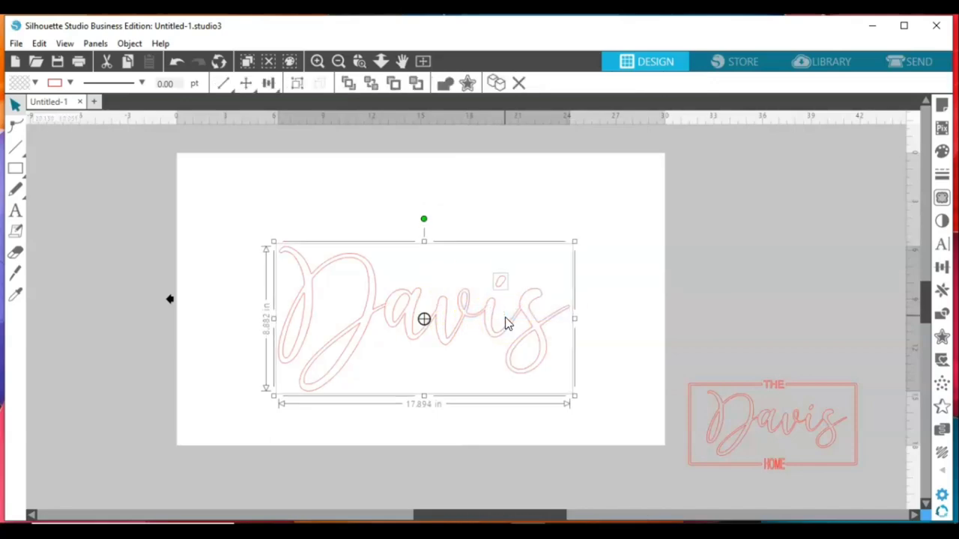
pyautogui.click(391, 226)
pyautogui.moveTo(341, 203); pyautogui.dragTo(514, 317)
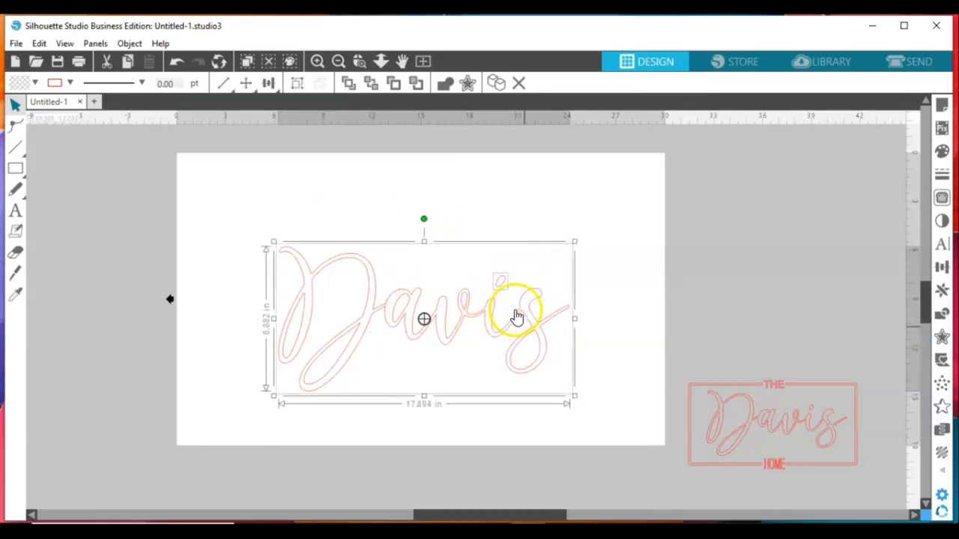
pyautogui.rightClick(509, 298)
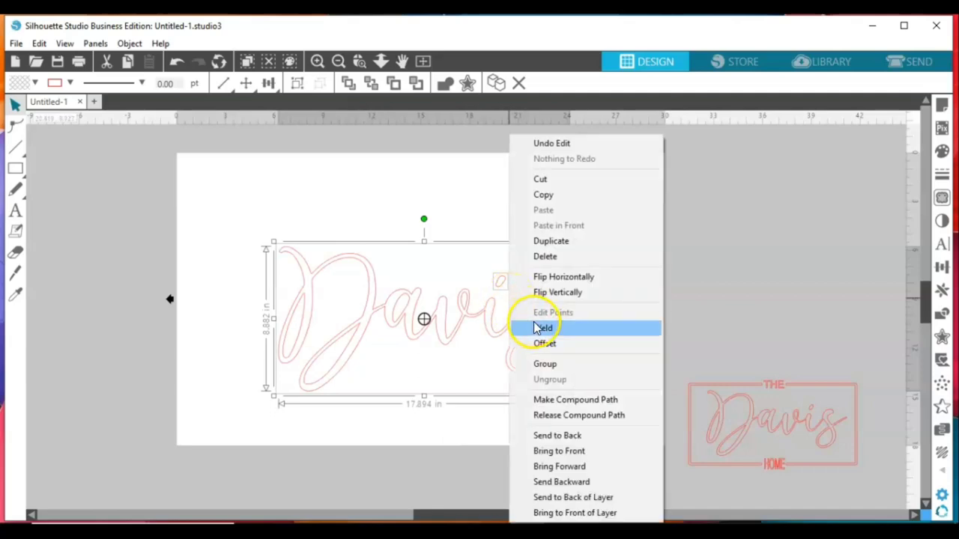
pyautogui.click(540, 365)
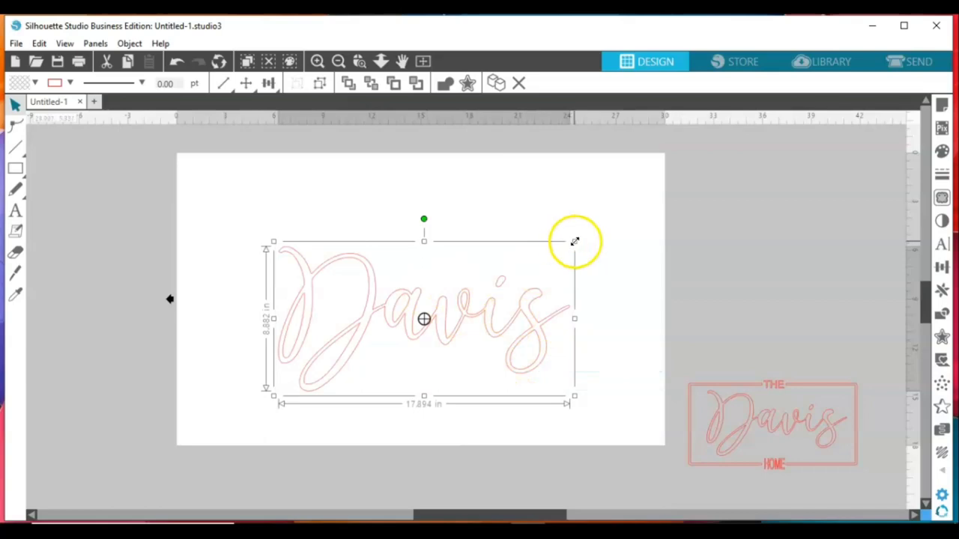
# Enlarge the grouped surname to about 21.2 in wide and position it near the middle of the page
pyautogui.moveTo(574, 241); pyautogui.dragTo(625, 214)
pyautogui.moveTo(574, 289); pyautogui.dragTo(541, 286)
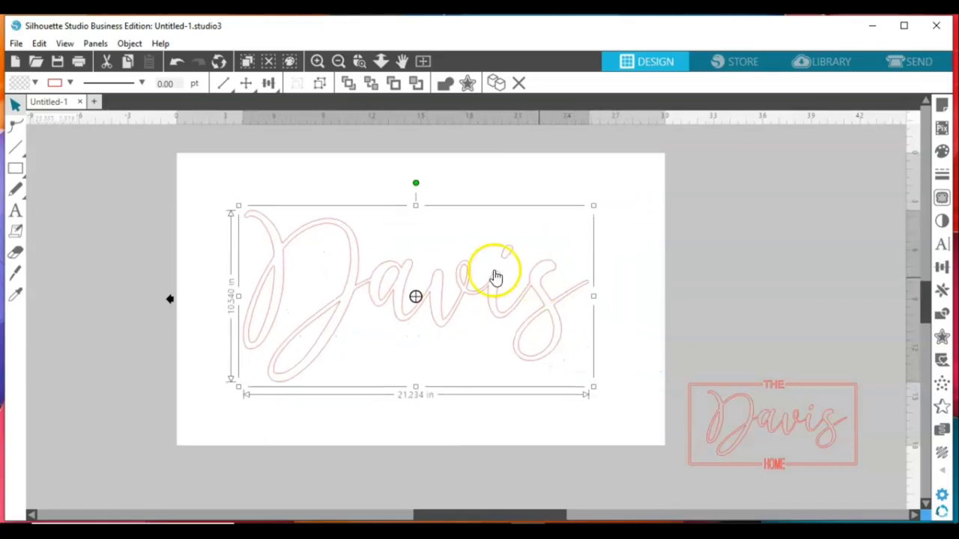
# Draw a rectangle about 25.4 by 13.5 in around the surname and move it to the middle of the page
pyautogui.click(16, 168)
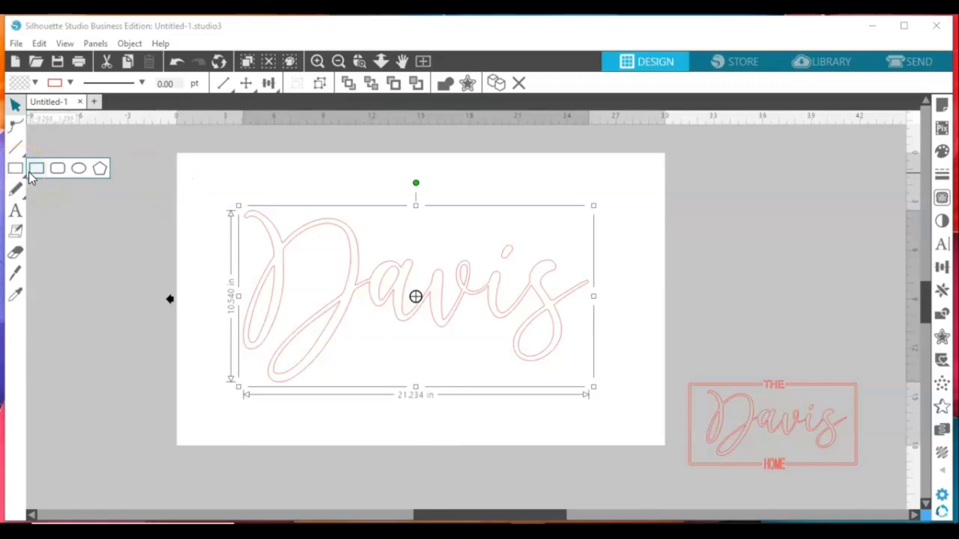
pyautogui.click(33, 171)
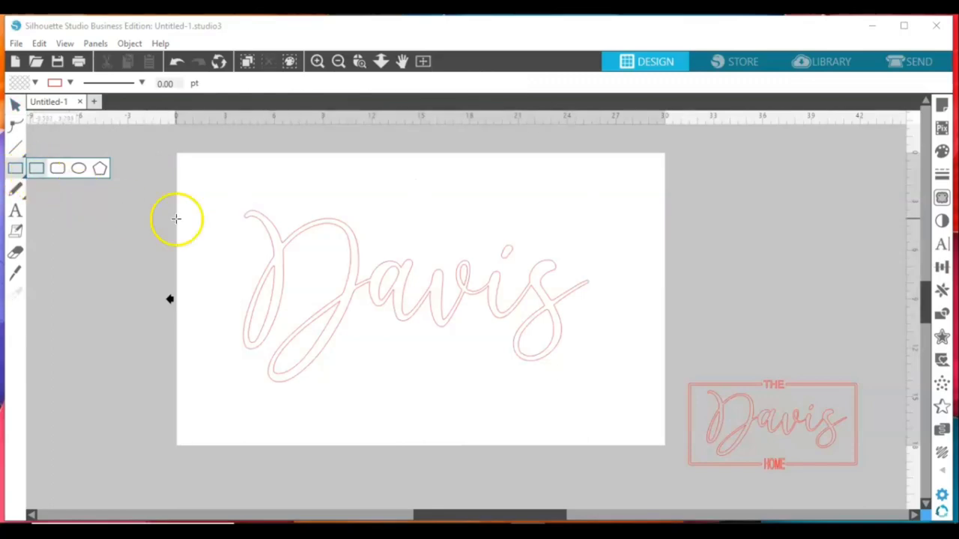
pyautogui.moveTo(220, 184); pyautogui.dragTo(632, 403)
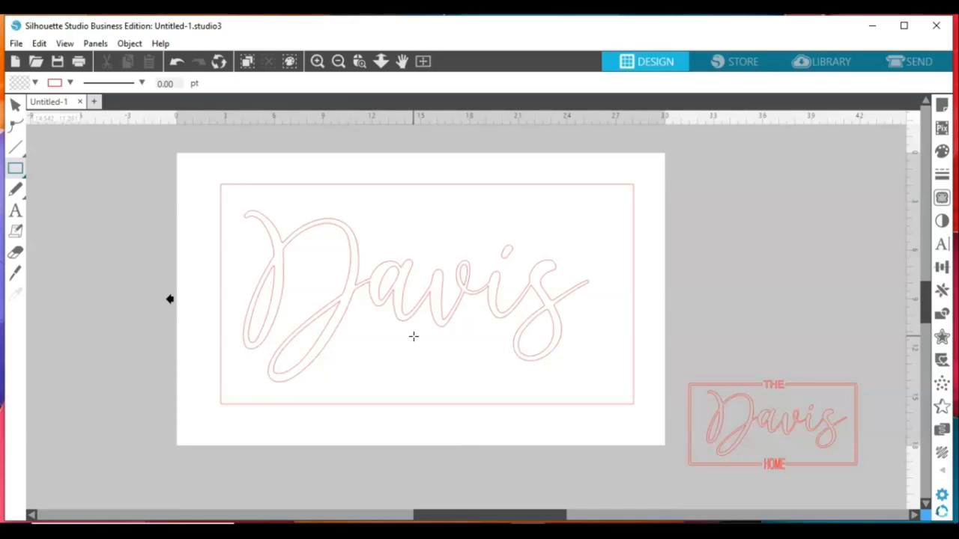
pyautogui.click(15, 105)
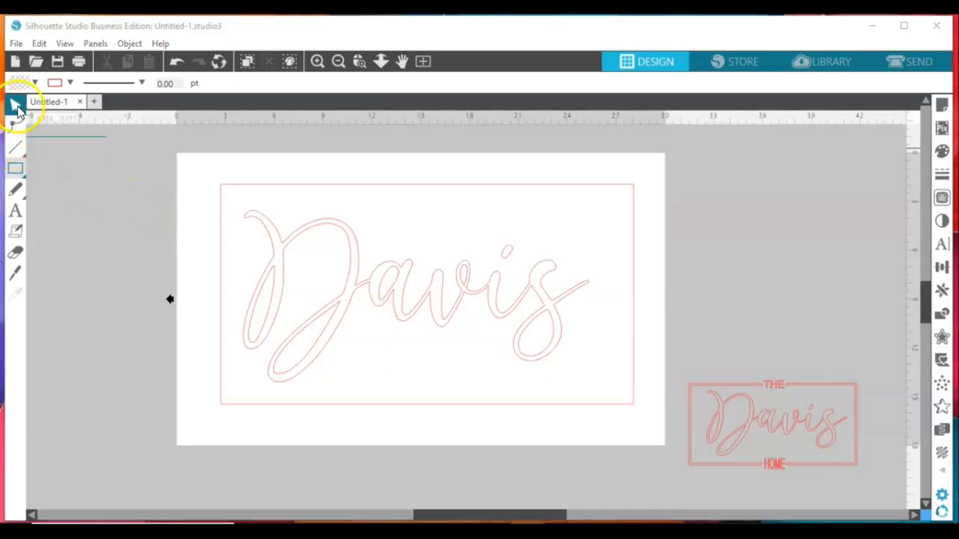
pyautogui.click(231, 193)
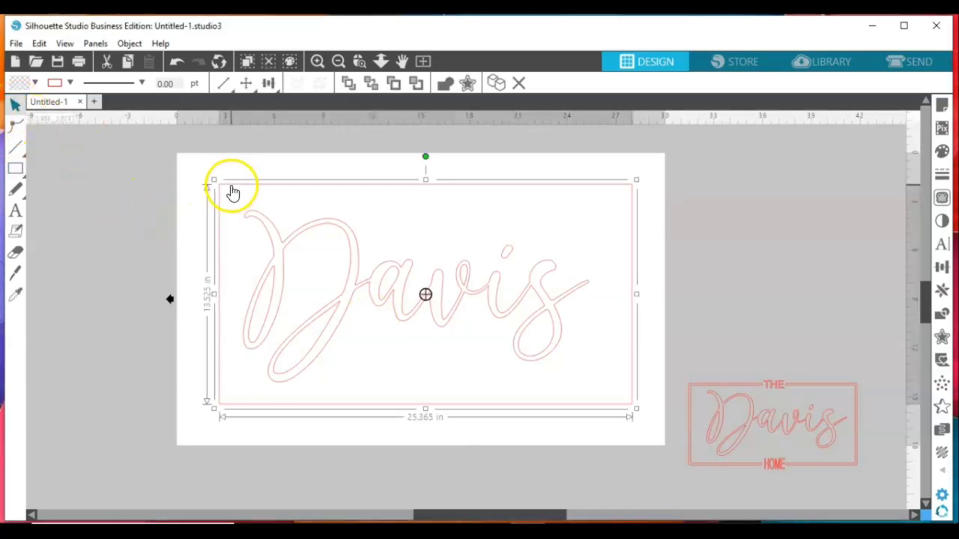
pyautogui.moveTo(230, 192); pyautogui.dragTo(228, 192)
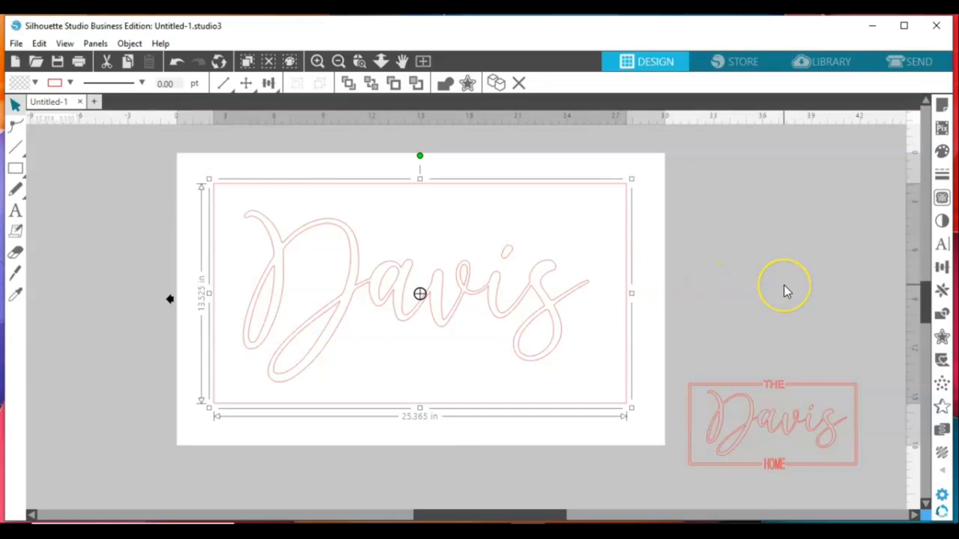
# Start an external offset of the rectangle around the surname with rounded corners
pyautogui.click(942, 338)
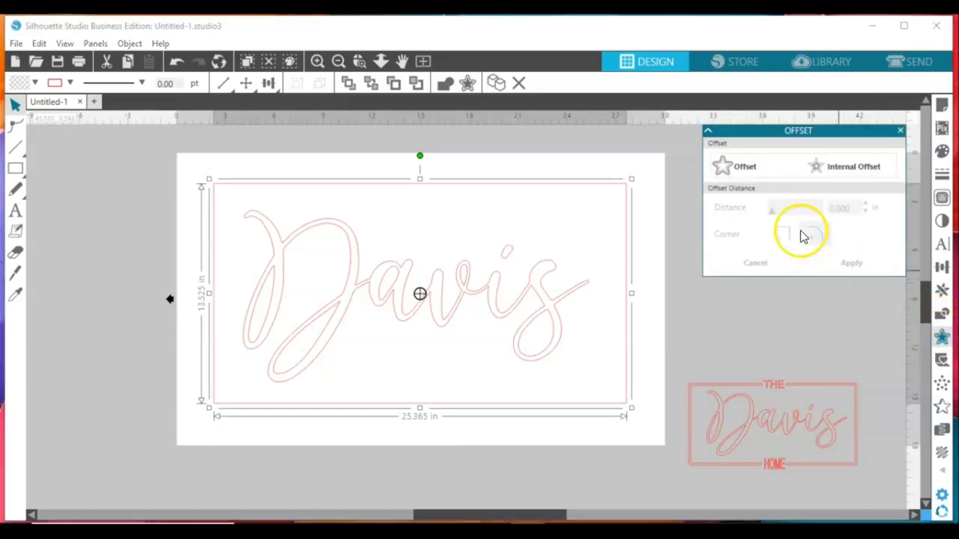
pyautogui.click(744, 168)
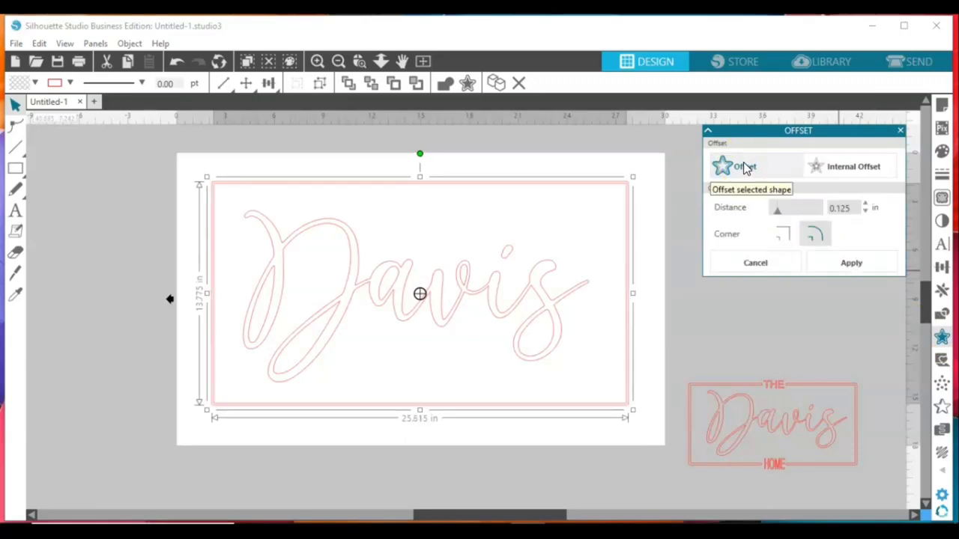
pyautogui.click(792, 238)
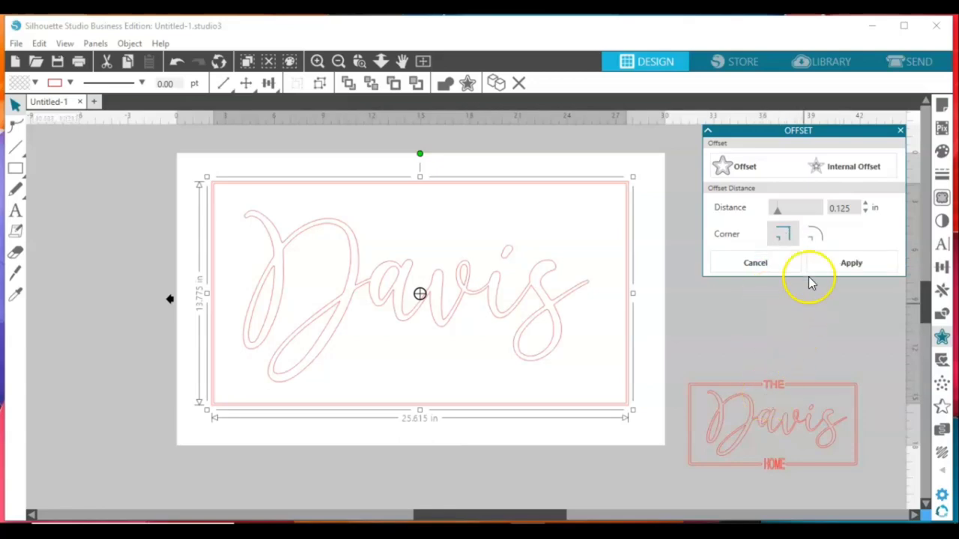
pyautogui.click(815, 236)
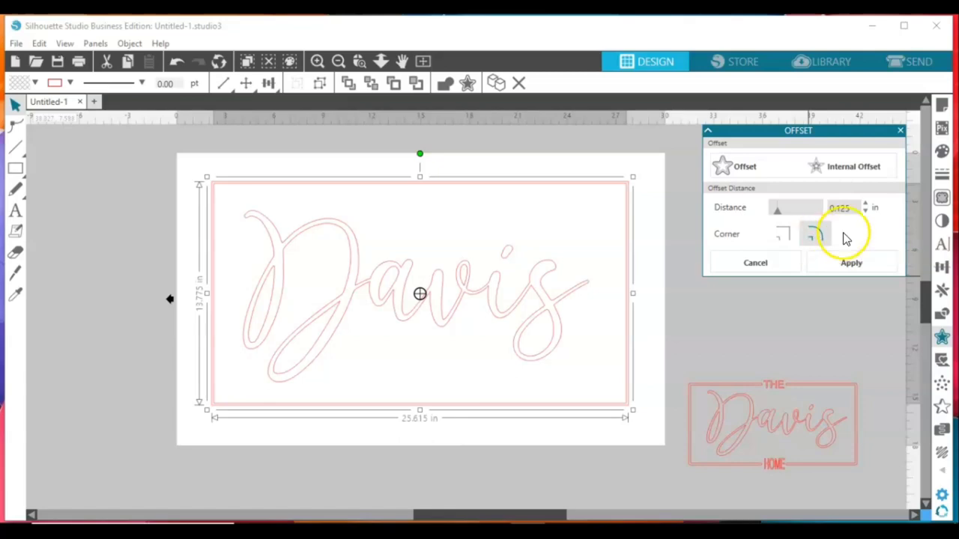
# Increase the rectangle's offset distance to about 0.3 in, apply it and close the offset settings
pyautogui.click(866, 205)
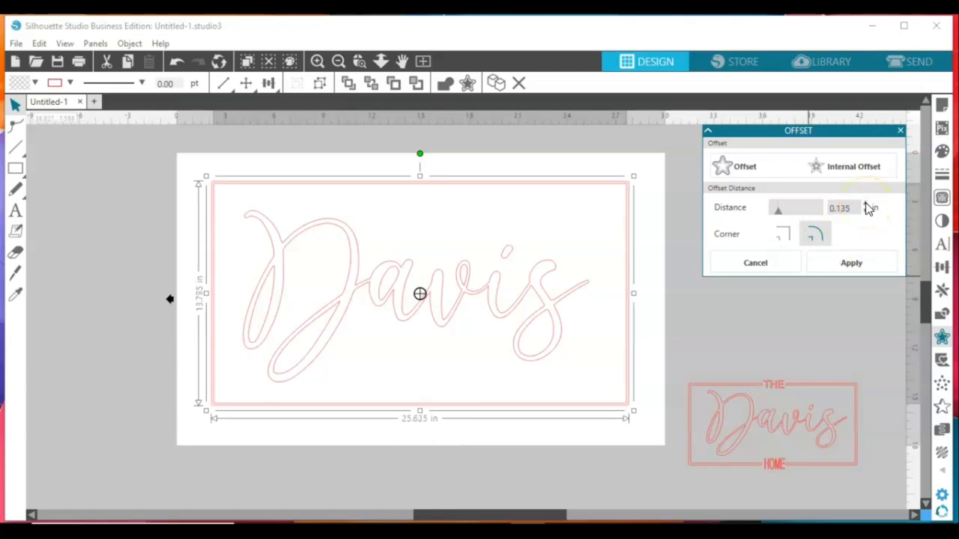
pyautogui.click(866, 204)
pyautogui.doubleClick(866, 204)
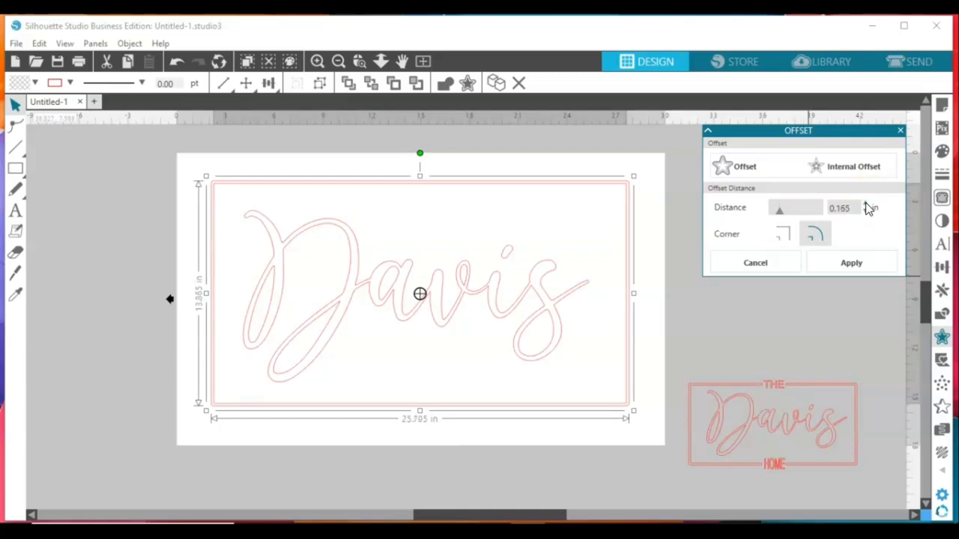
pyautogui.click(866, 204)
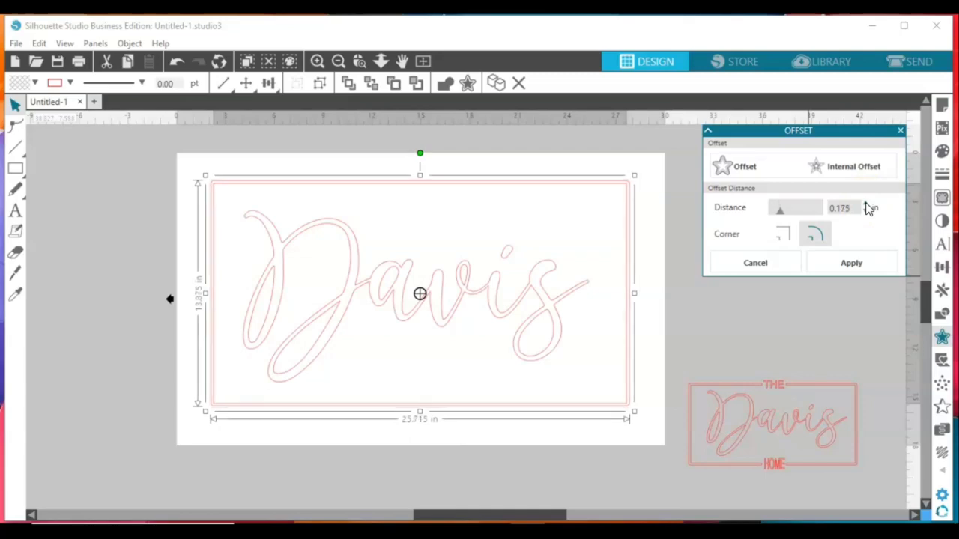
pyautogui.click(867, 205)
pyautogui.click(866, 205)
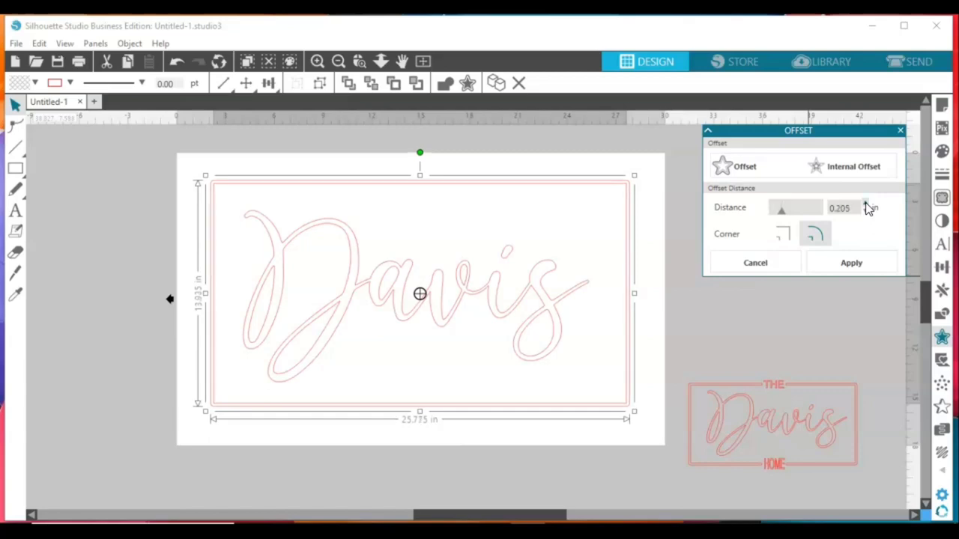
pyautogui.click(867, 204)
pyautogui.click(866, 205)
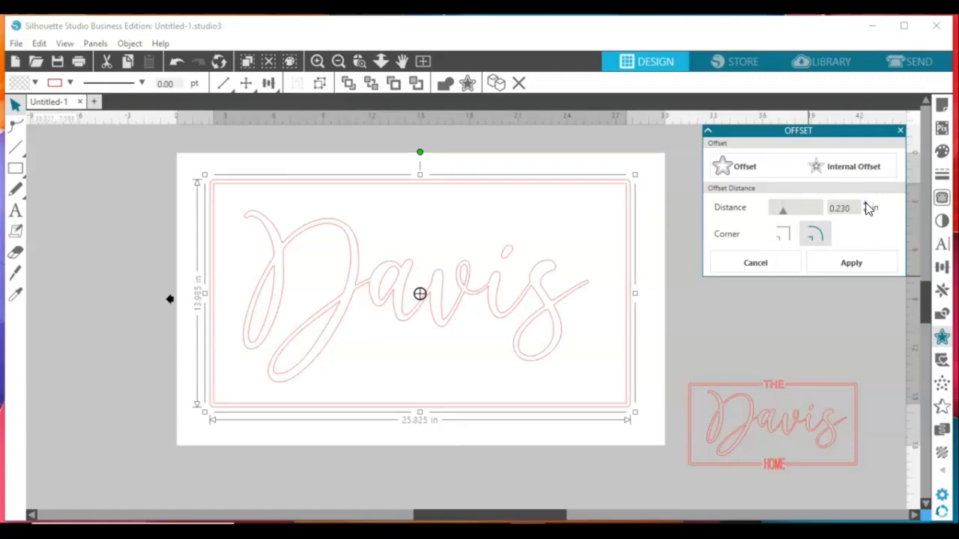
pyautogui.click(867, 204)
pyautogui.click(867, 204)
pyautogui.click(866, 205)
pyautogui.click(866, 204)
pyautogui.click(867, 204)
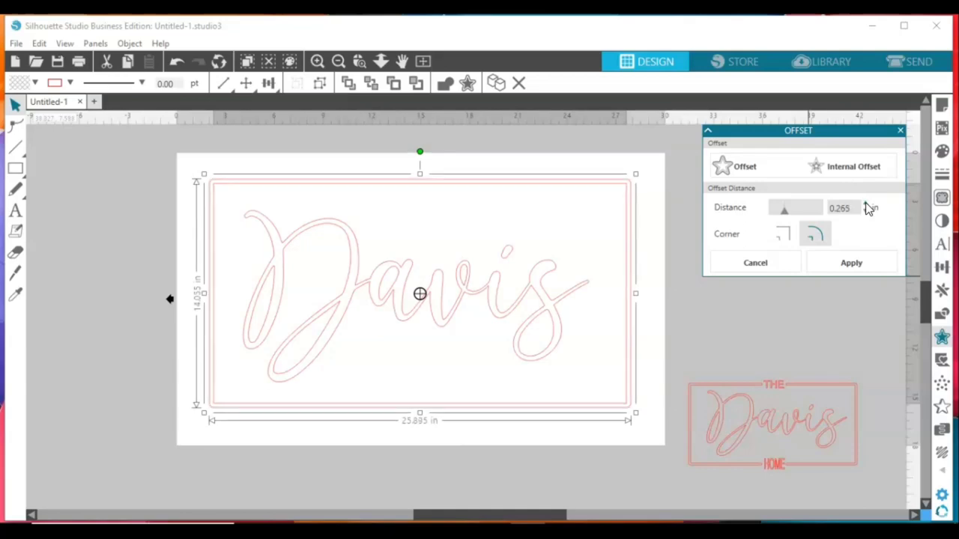
pyautogui.click(866, 204)
pyautogui.click(866, 204)
pyautogui.click(866, 204)
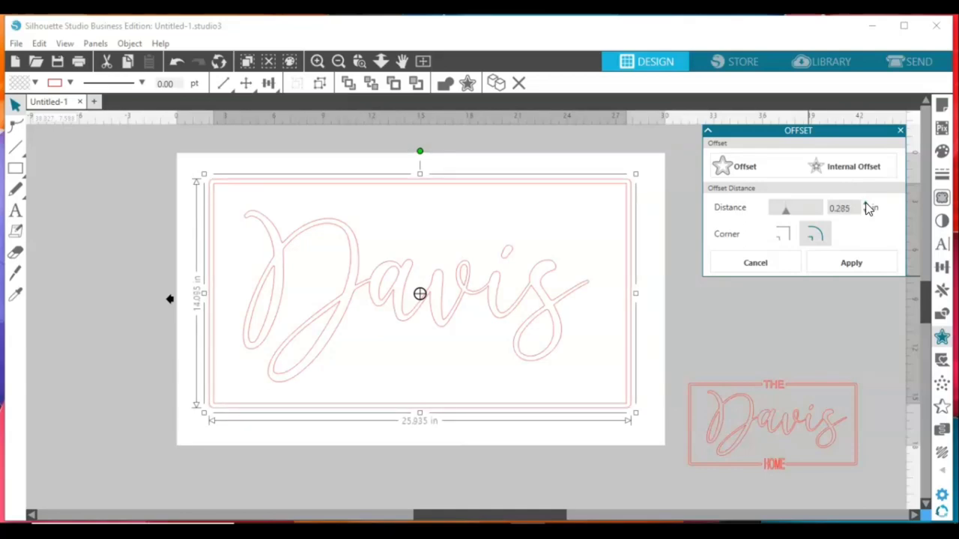
pyautogui.click(867, 204)
pyautogui.click(866, 204)
pyautogui.click(867, 204)
pyautogui.click(852, 263)
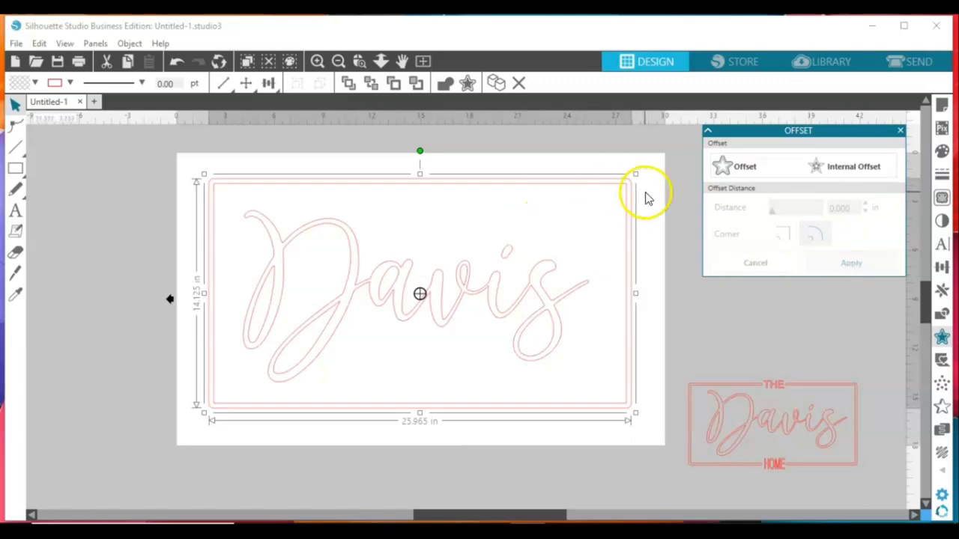
pyautogui.click(900, 130)
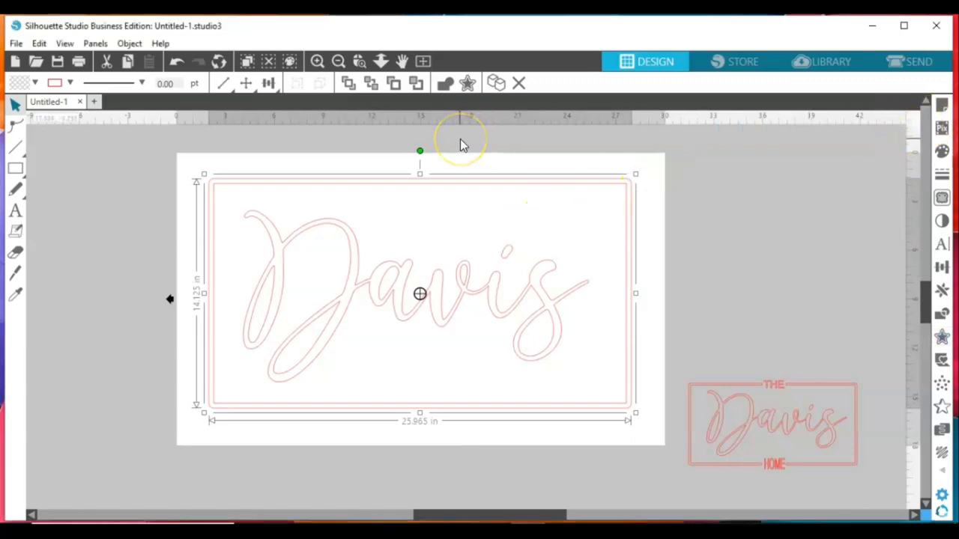
# Move the surname out of the double frame to above the page
pyautogui.click(16, 275)
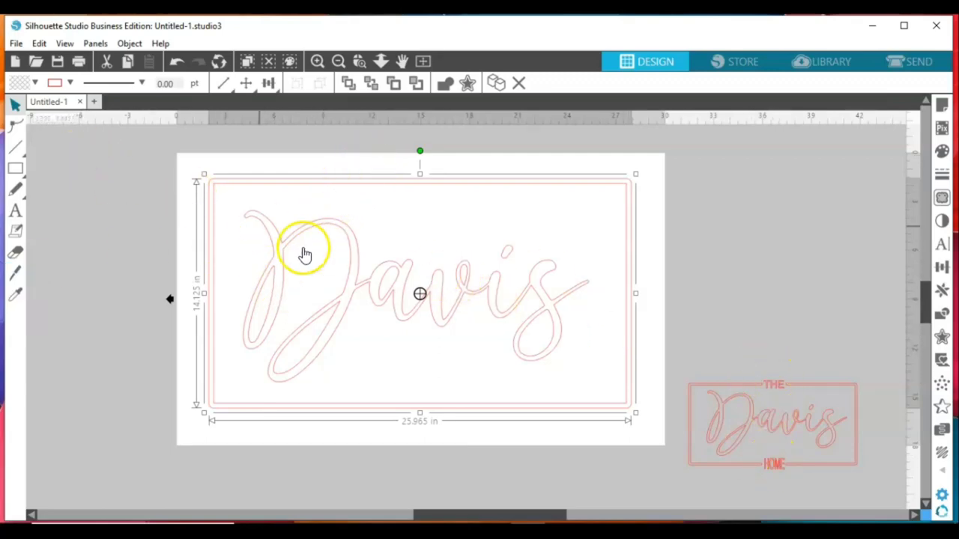
pyautogui.moveTo(353, 237); pyautogui.dragTo(349, 37)
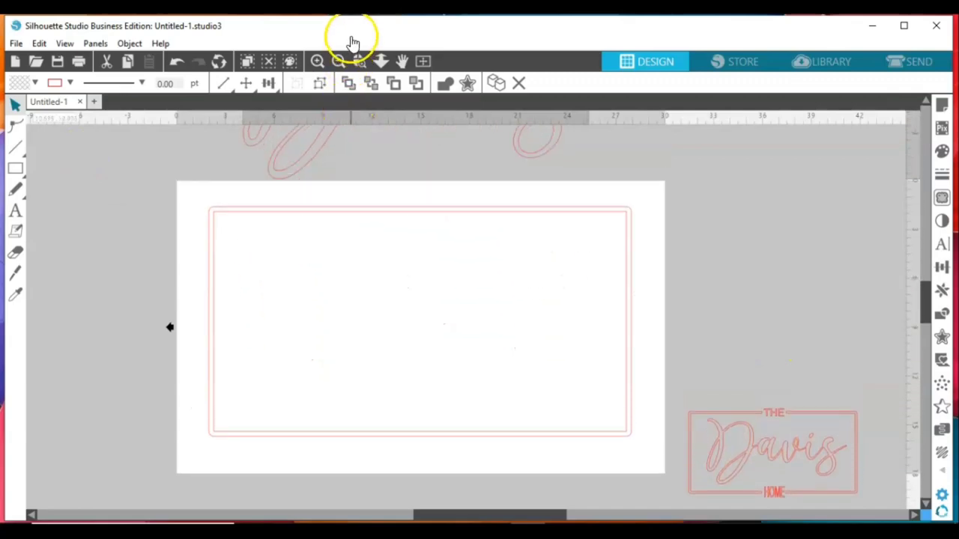
pyautogui.click(320, 217)
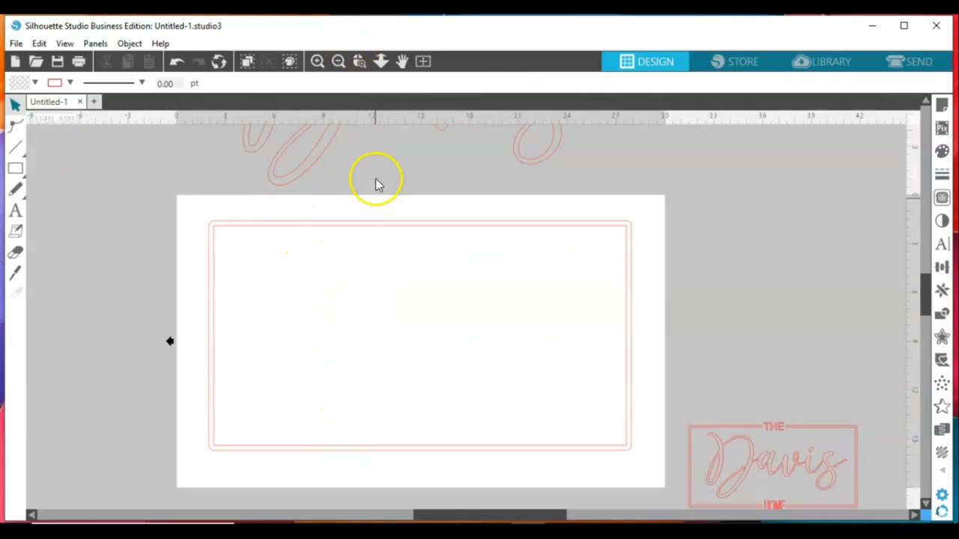
# Cut vertically through both frame outlines with the straight Outline Knife at about 12 in and 16 in across the page
pyautogui.click(17, 276)
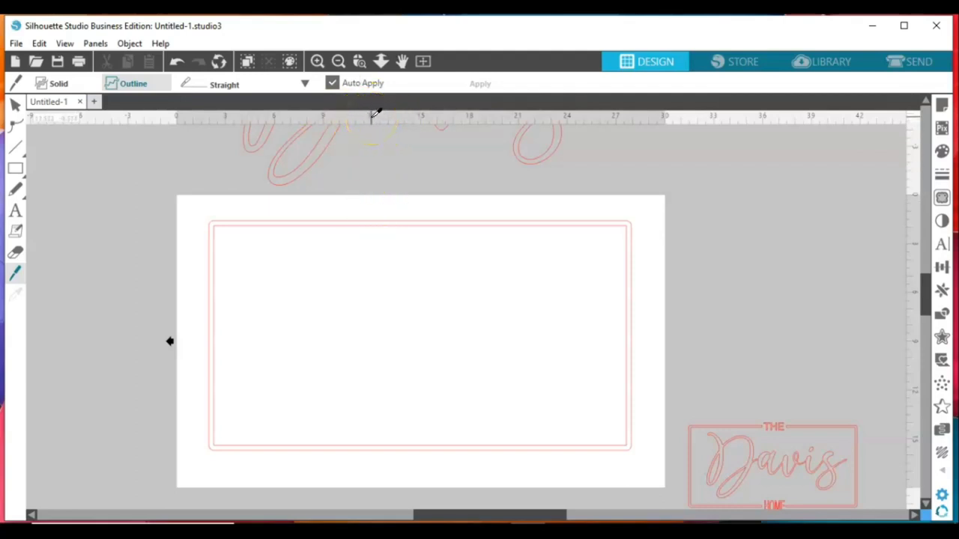
pyautogui.moveTo(381, 112)
pyautogui.mouseDown()
pyautogui.moveTo(456, 117)
pyautogui.moveTo(180, 108)
pyautogui.moveTo(402, 110)
pyautogui.moveTo(377, 119)
pyautogui.mouseUp()
pyautogui.moveTo(377, 118)
pyautogui.mouseDown()
pyautogui.moveTo(366, 232)
pyautogui.moveTo(407, 146)
pyautogui.moveTo(453, 120)
pyautogui.moveTo(469, 220)
pyautogui.moveTo(469, 141)
pyautogui.moveTo(454, 215)
pyautogui.moveTo(388, 149)
pyautogui.moveTo(430, 238)
pyautogui.moveTo(379, 188)
pyautogui.moveTo(381, 464)
pyautogui.mouseUp()
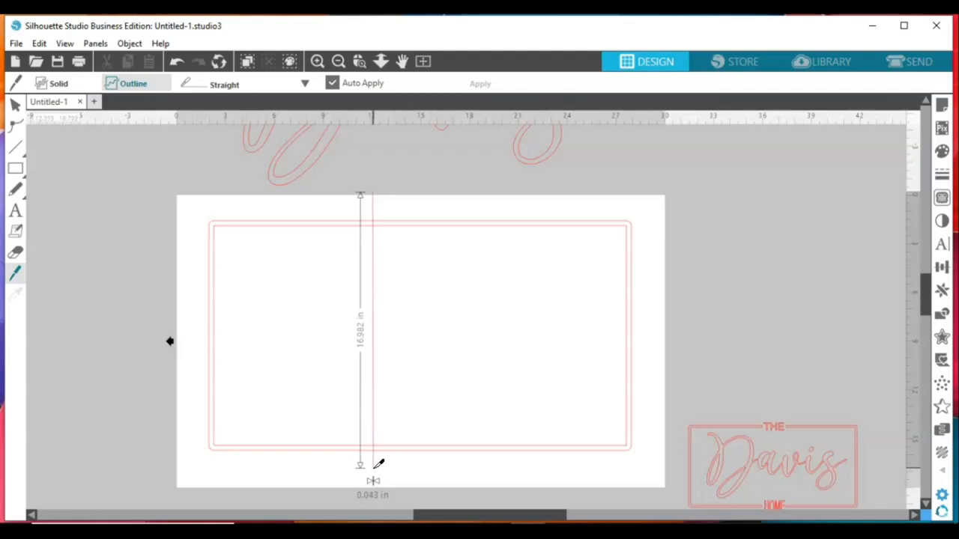
pyautogui.click(378, 465)
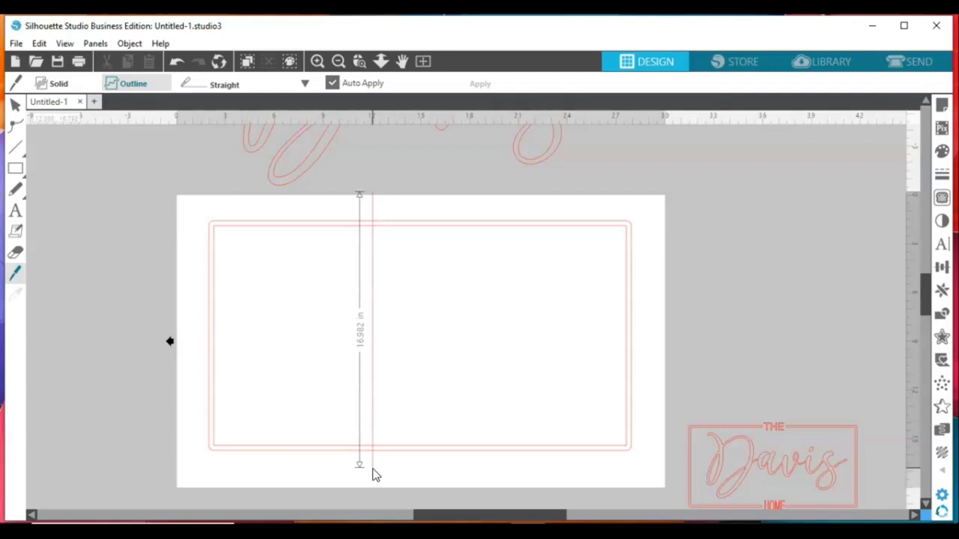
pyautogui.click(378, 464)
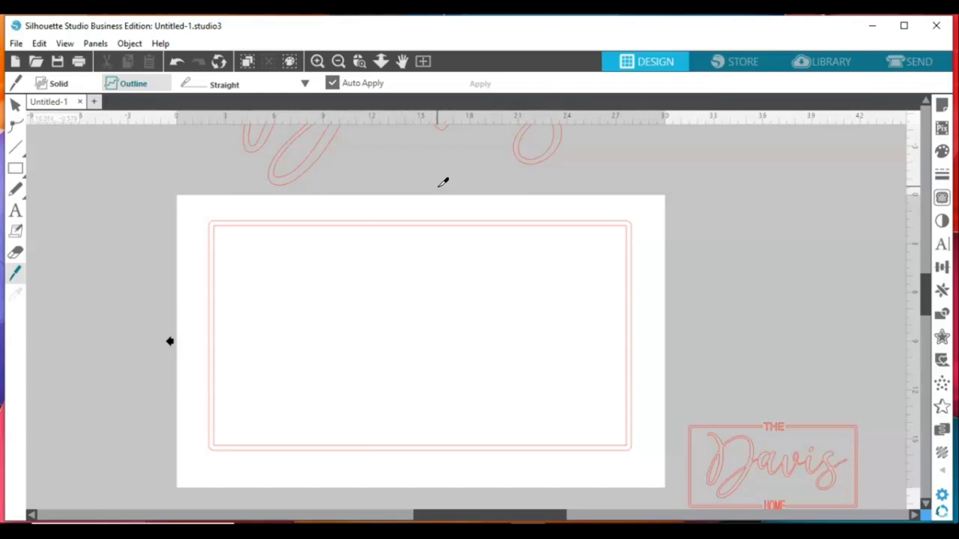
pyautogui.moveTo(443, 181); pyautogui.dragTo(445, 455)
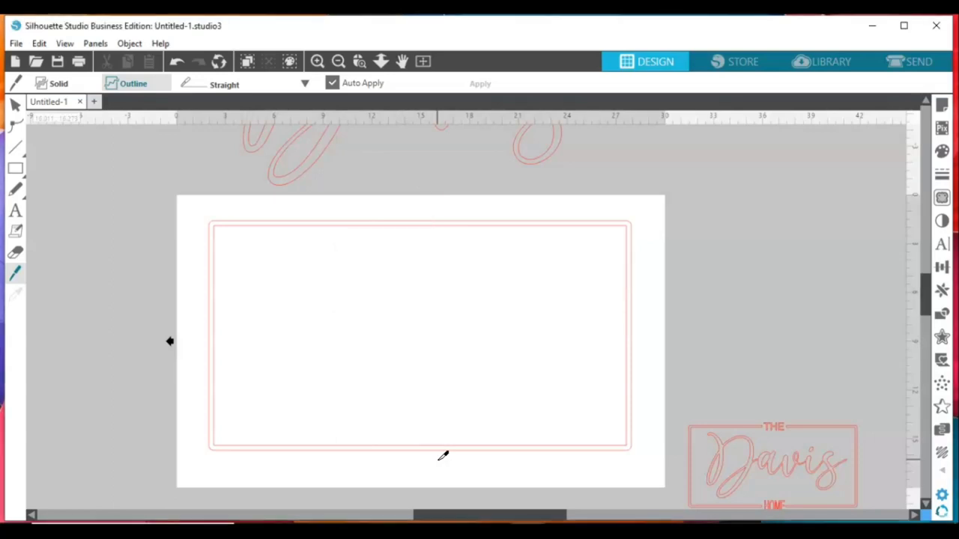
# Delete the frame segments between the two cuts on the upper and lower edges
pyautogui.click(15, 106)
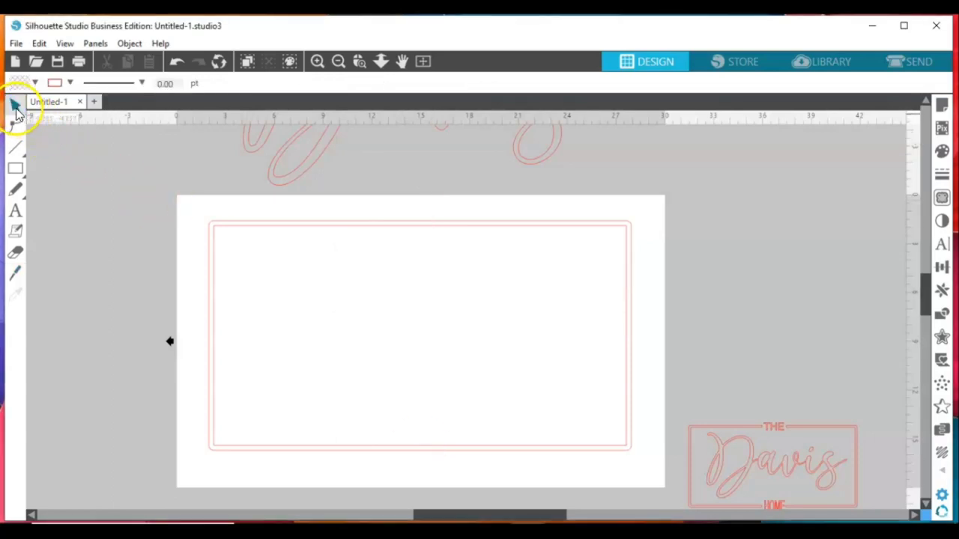
pyautogui.click(407, 223)
pyautogui.press('Delete')
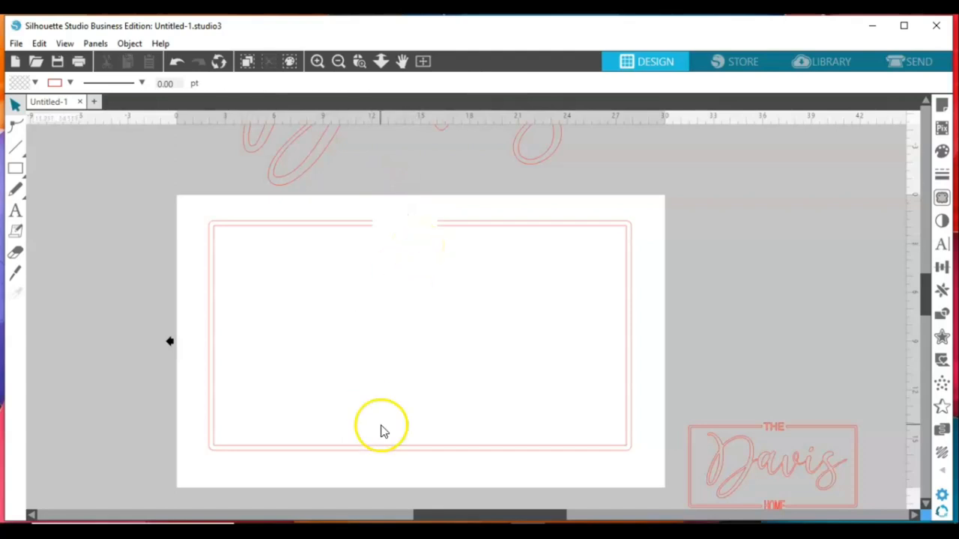
pyautogui.click(398, 443)
pyautogui.press('Delete')
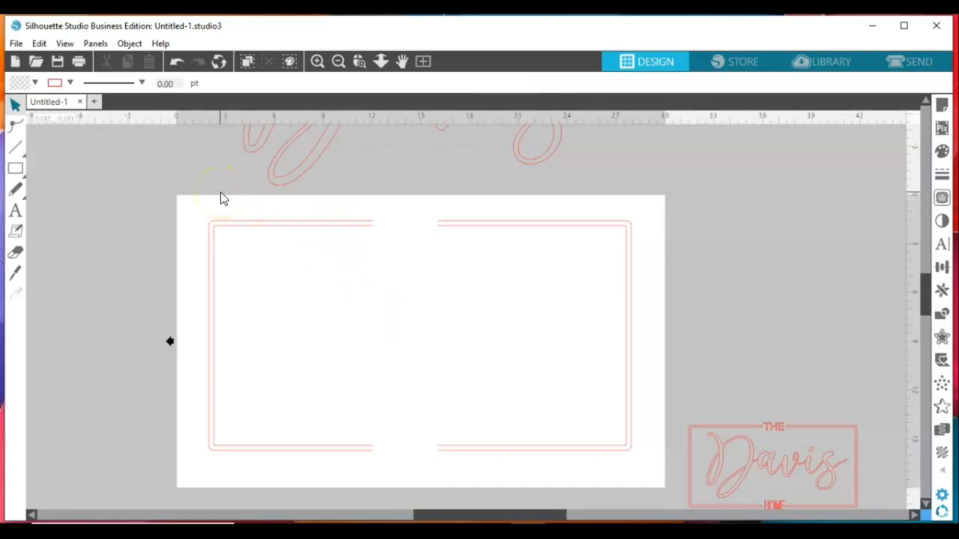
# Compare the widths of the two frame halves and delete the right half
pyautogui.moveTo(211, 202); pyautogui.dragTo(261, 283)
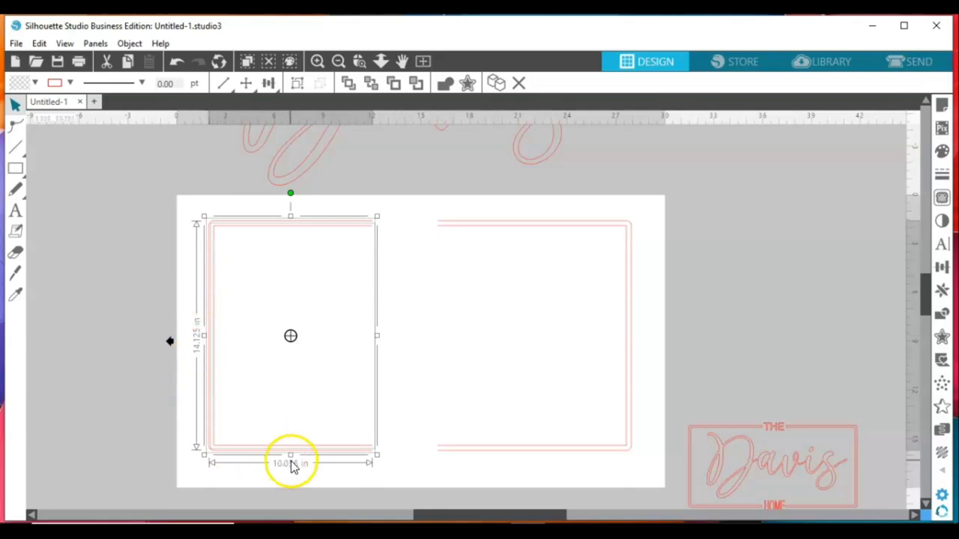
pyautogui.moveTo(449, 190); pyautogui.dragTo(524, 298)
pyautogui.click(276, 206)
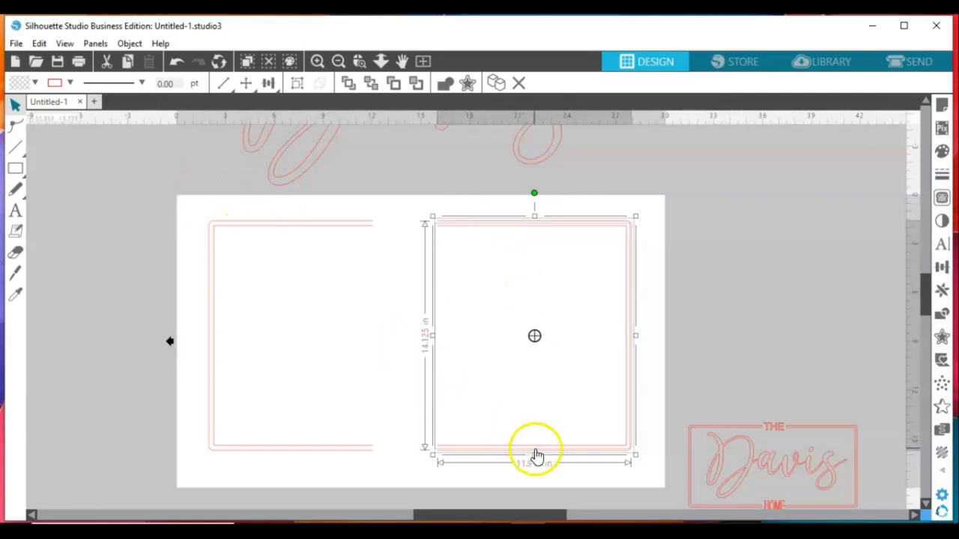
pyautogui.moveTo(188, 217); pyautogui.dragTo(268, 346)
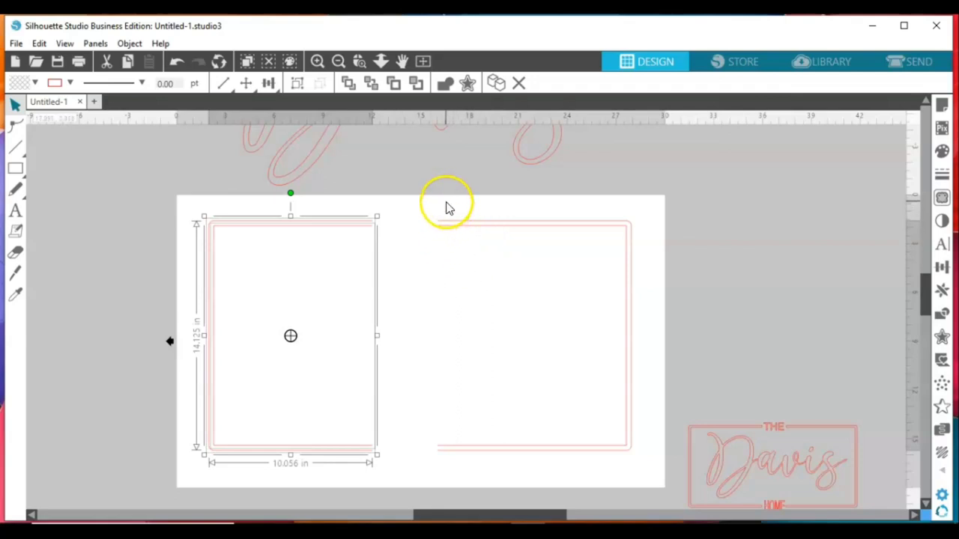
pyautogui.click(474, 234)
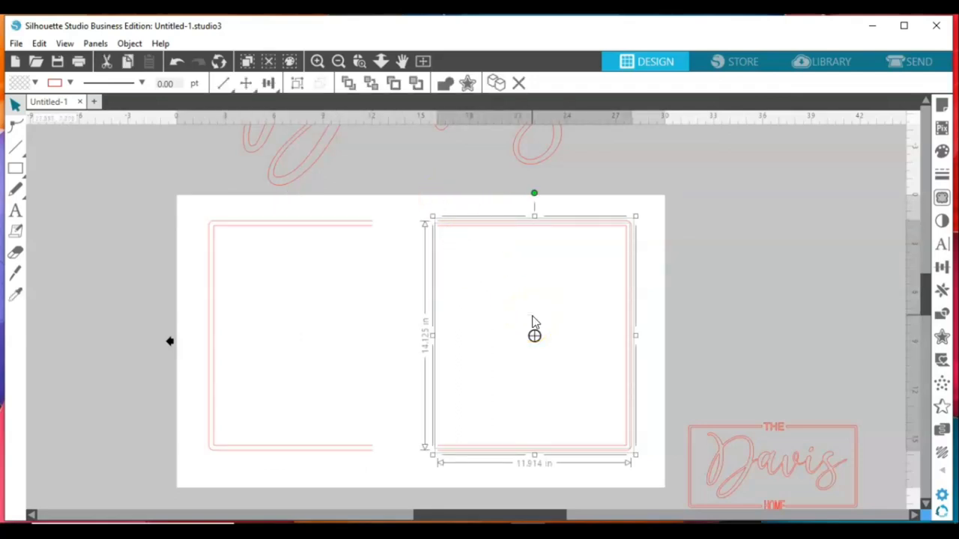
pyautogui.press('Delete')
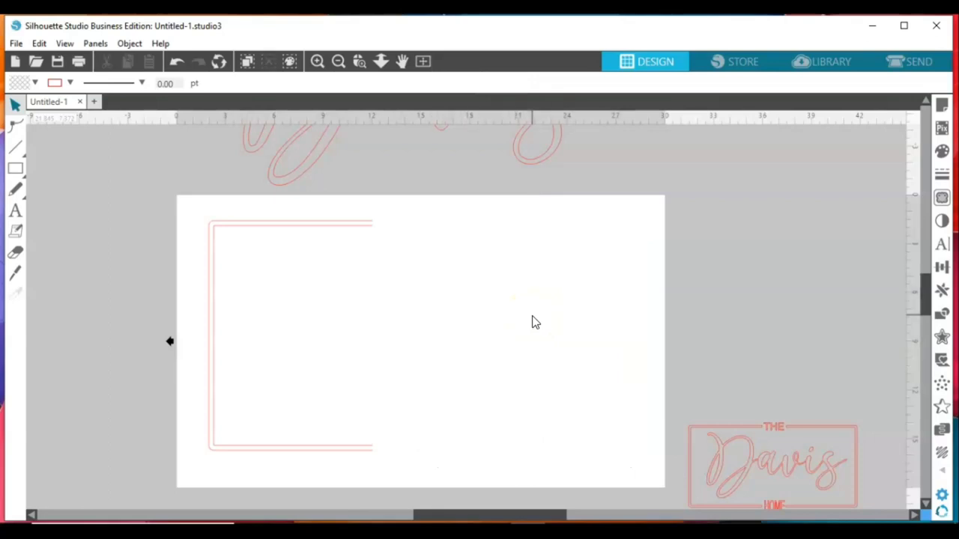
# Duplicate the left frame half, flip the copy horizontally and place it opposite, level with the original
pyautogui.click(216, 238)
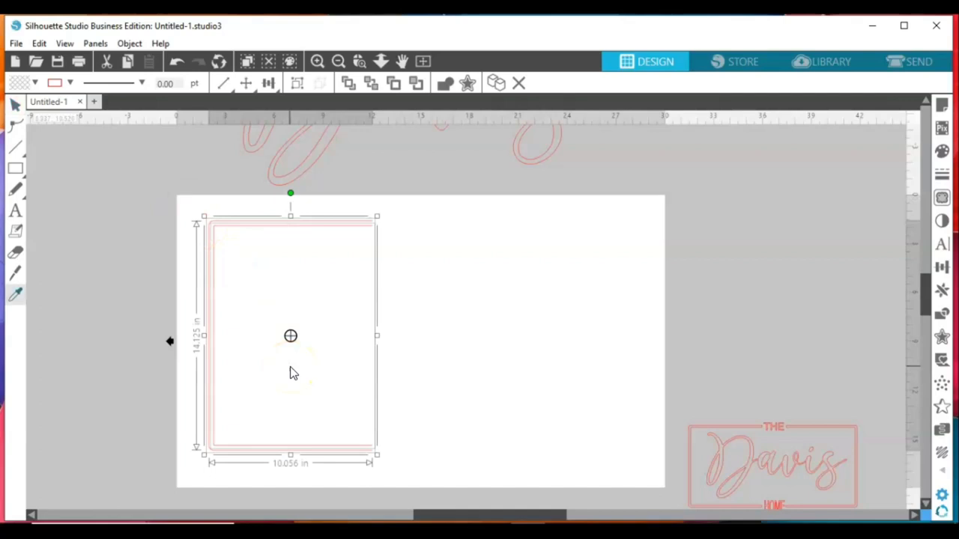
pyautogui.hotkey('ctrl', 'c')
pyautogui.hotkey('ctrl', 'v')
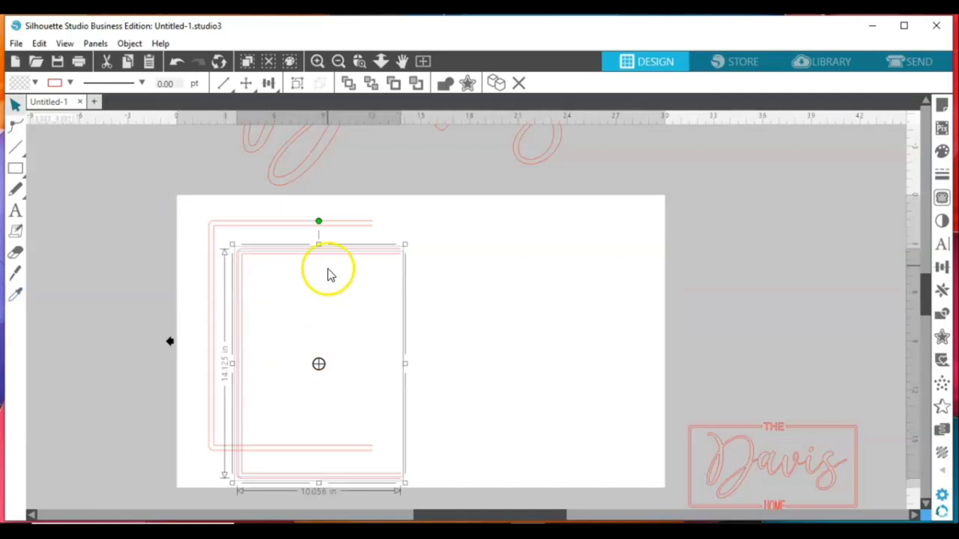
pyautogui.moveTo(328, 274); pyautogui.dragTo(535, 231)
pyautogui.rightClick(535, 232)
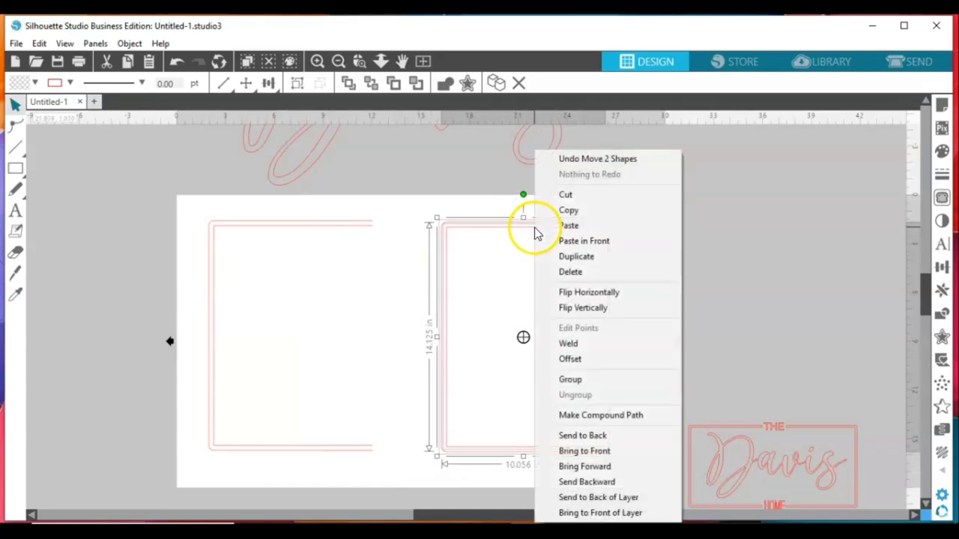
pyautogui.click(585, 295)
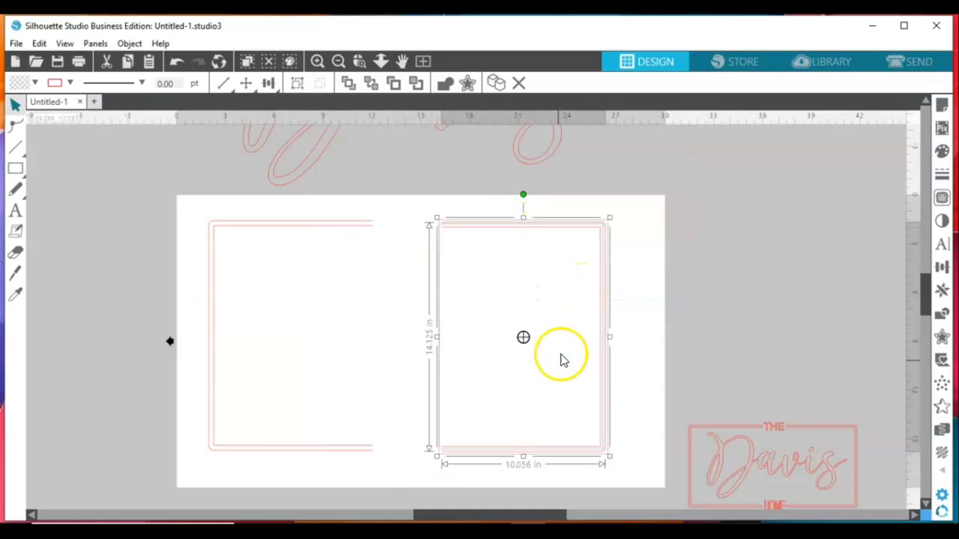
pyautogui.moveTo(551, 450); pyautogui.dragTo(551, 450)
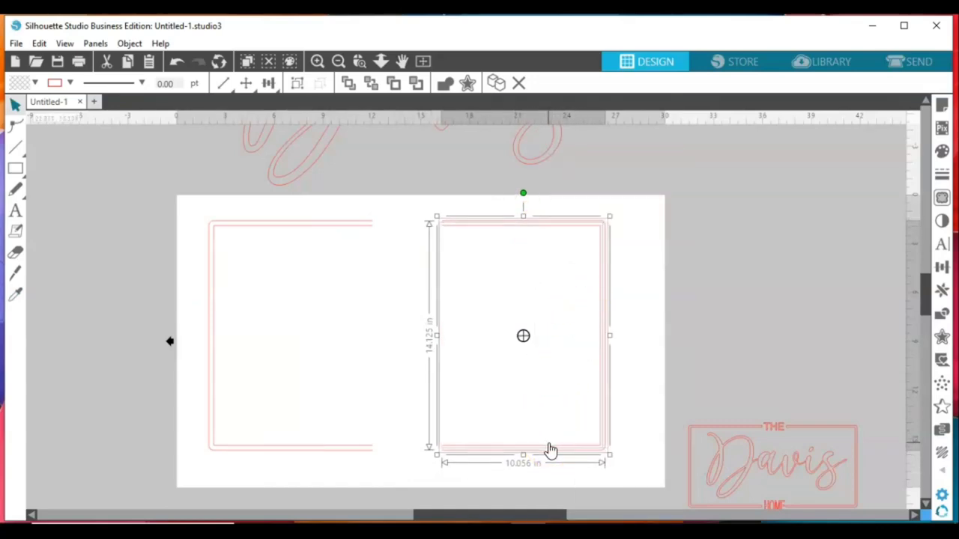
# Select both frame halves together and inspect how their upper edges line up across the gap
pyautogui.moveTo(181, 220); pyautogui.dragTo(585, 303)
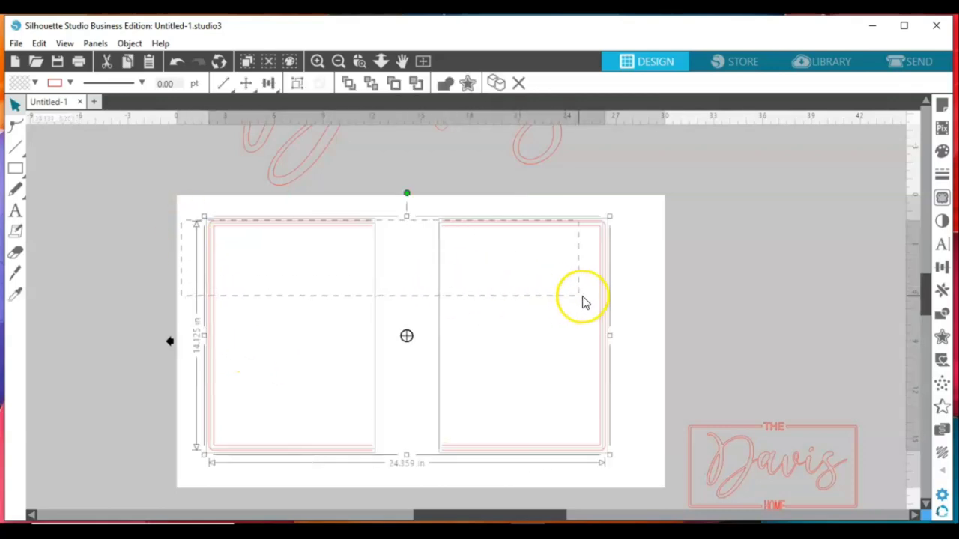
pyautogui.click(317, 61)
pyautogui.click(318, 60)
pyautogui.scroll(2, 332, 143)
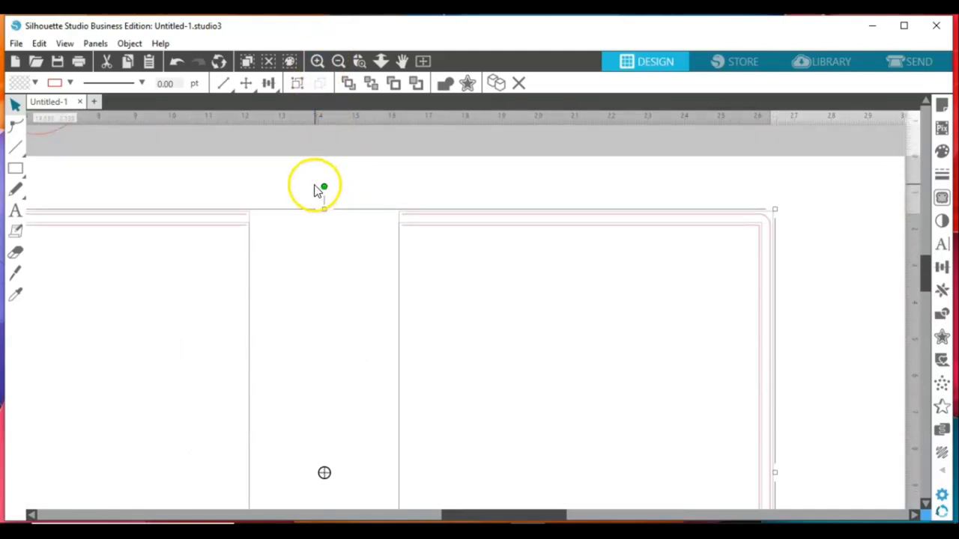
pyautogui.click(337, 61)
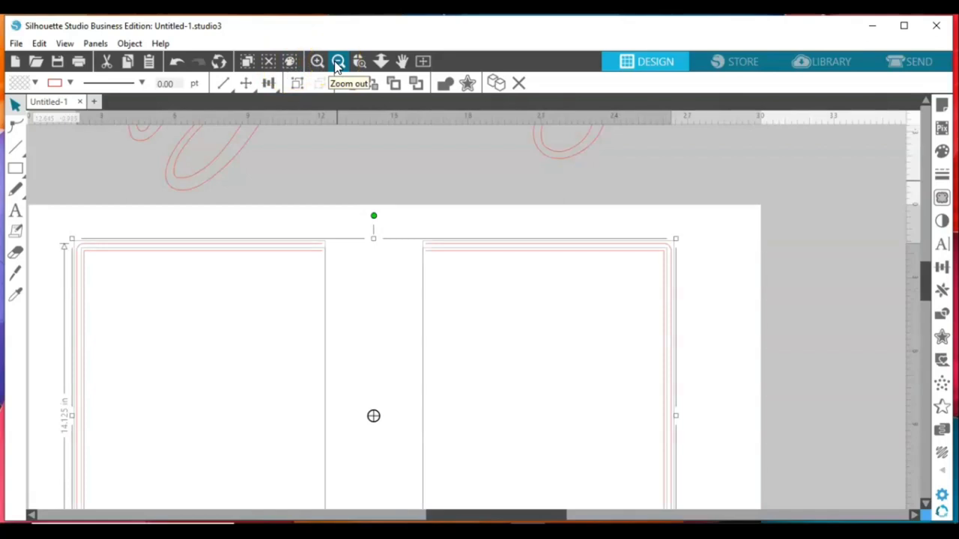
pyautogui.click(337, 63)
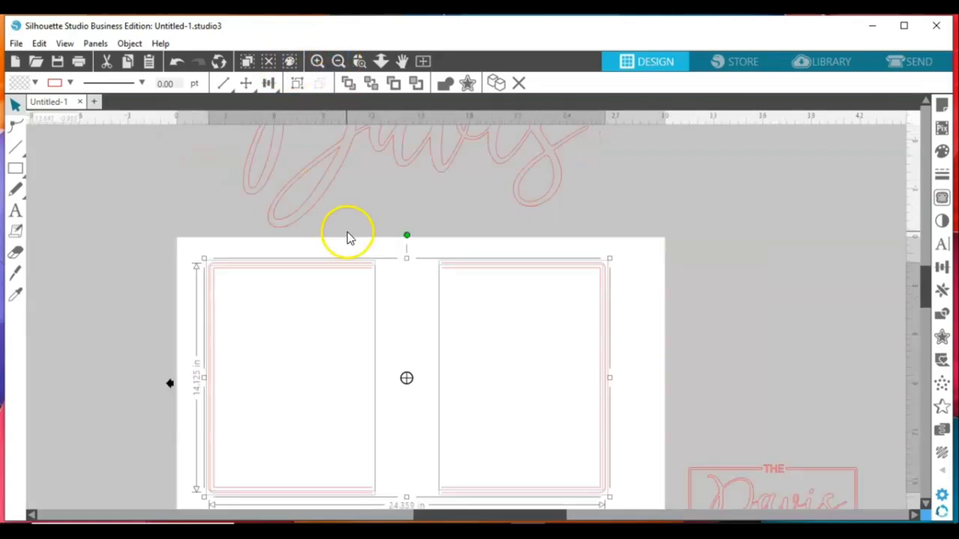
pyautogui.scroll(-1, 577, 245)
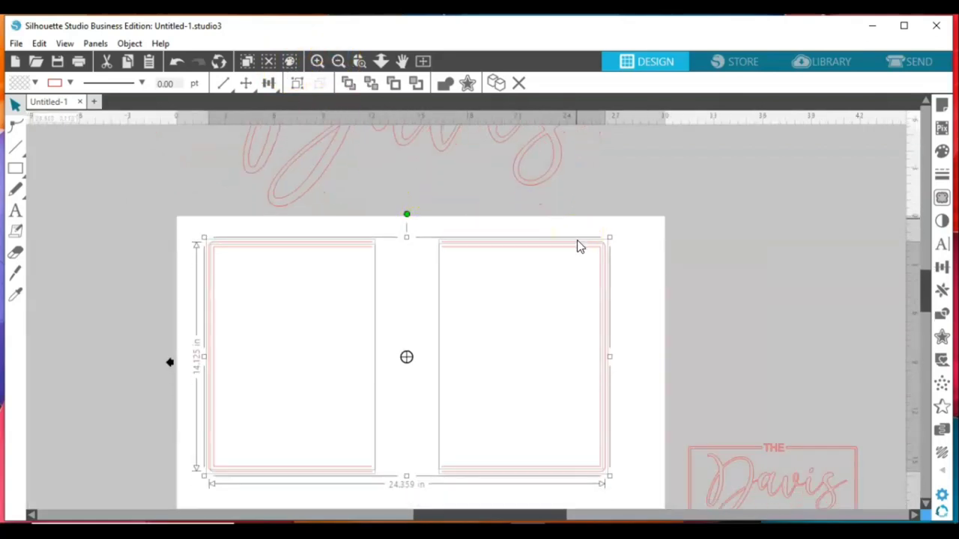
pyautogui.click(645, 223)
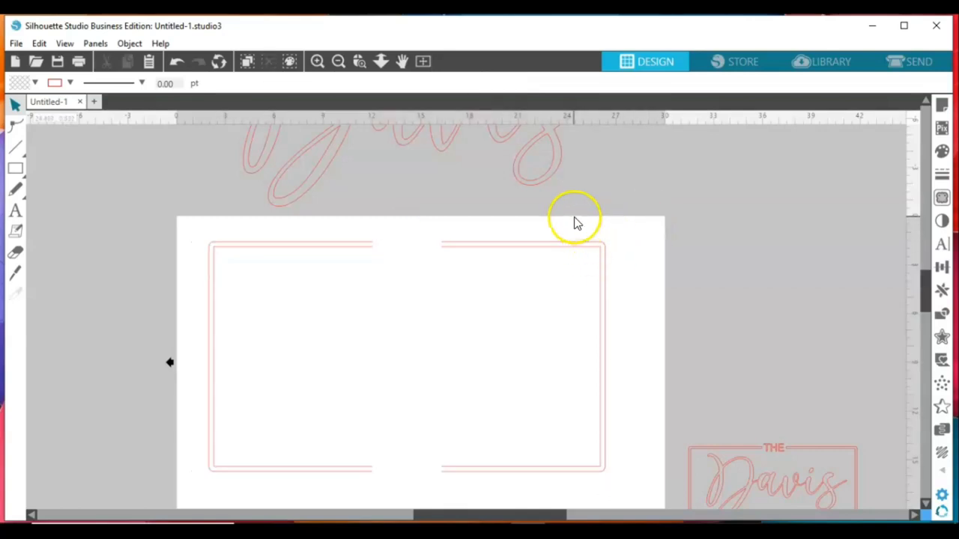
# Select the right frame half and review the scale and dimension options in the Transform settings
pyautogui.click(577, 245)
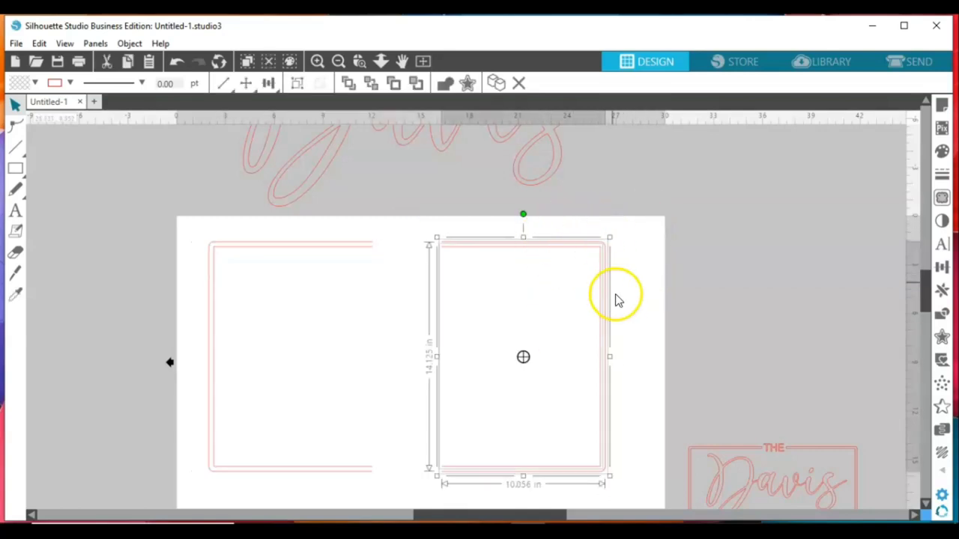
pyautogui.click(942, 267)
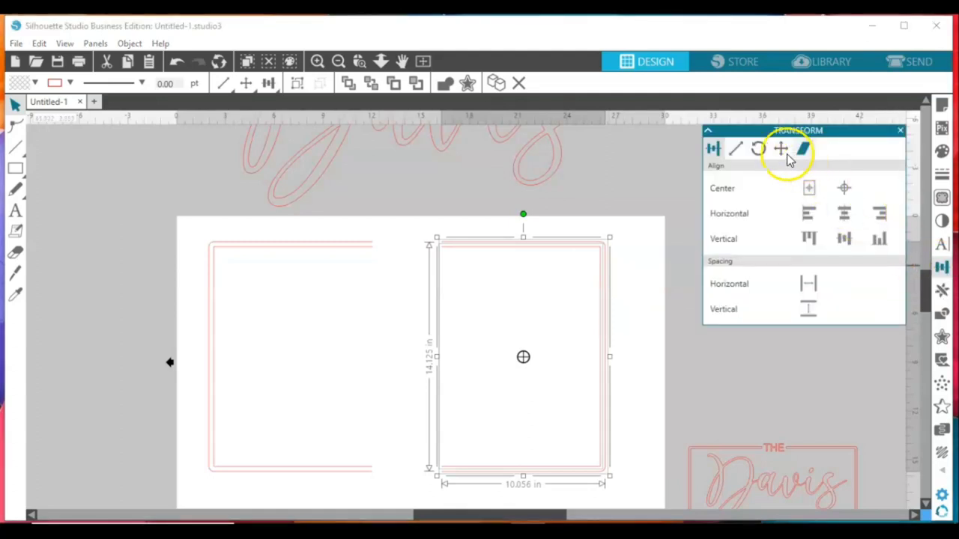
pyautogui.click(736, 152)
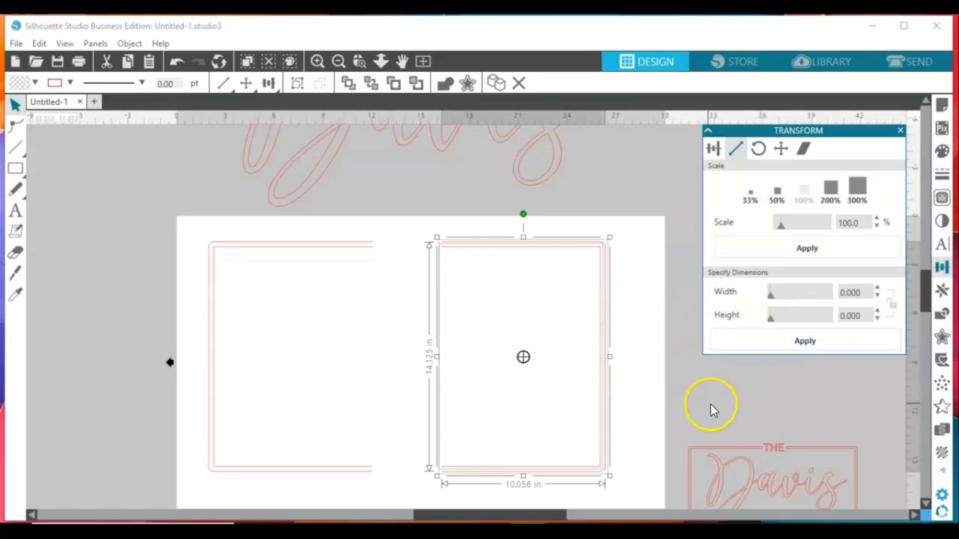
pyautogui.click(901, 131)
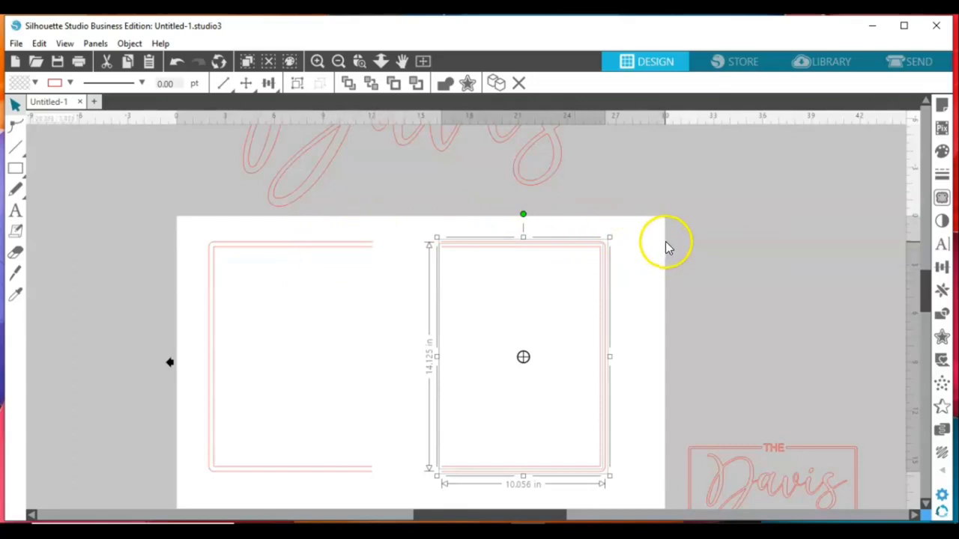
# Draw a vertical line about 0.30 in long closing the open upper end of the left frame half at the gap
pyautogui.click(690, 296)
pyautogui.click(319, 63)
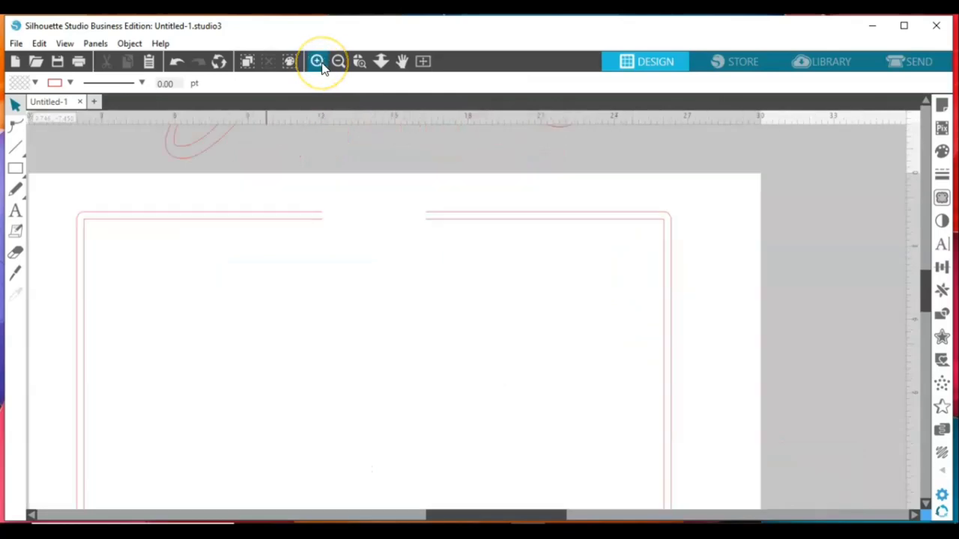
pyautogui.click(318, 62)
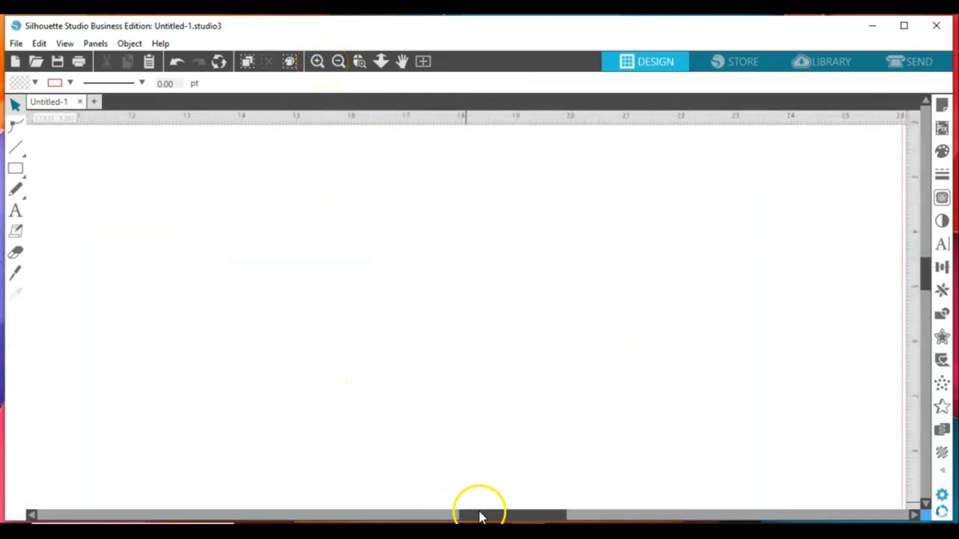
pyautogui.moveTo(458, 518); pyautogui.dragTo(420, 516)
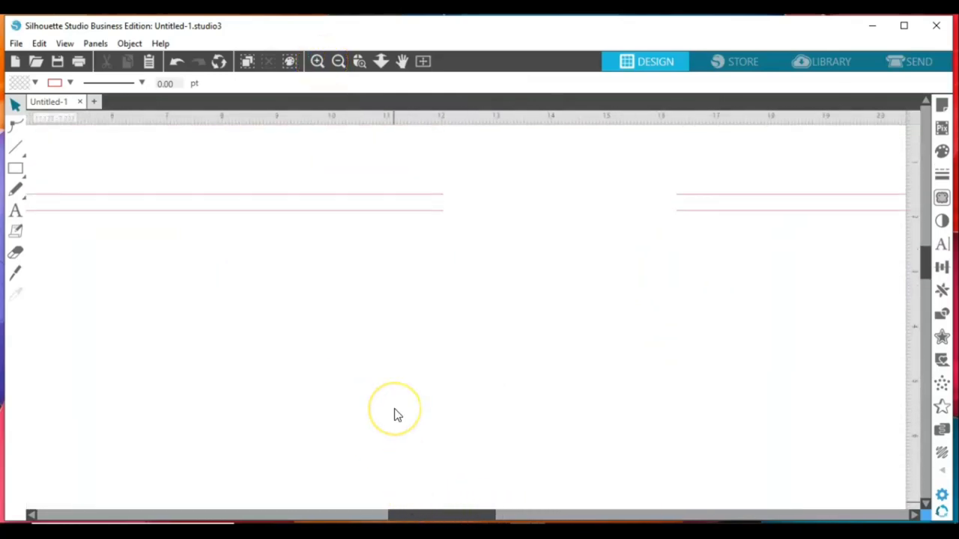
pyautogui.click(320, 64)
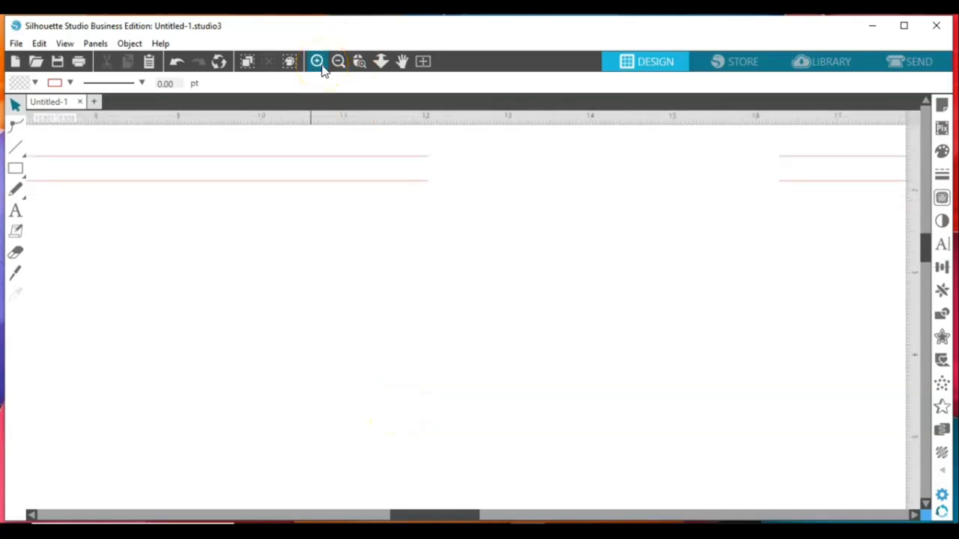
pyautogui.click(320, 65)
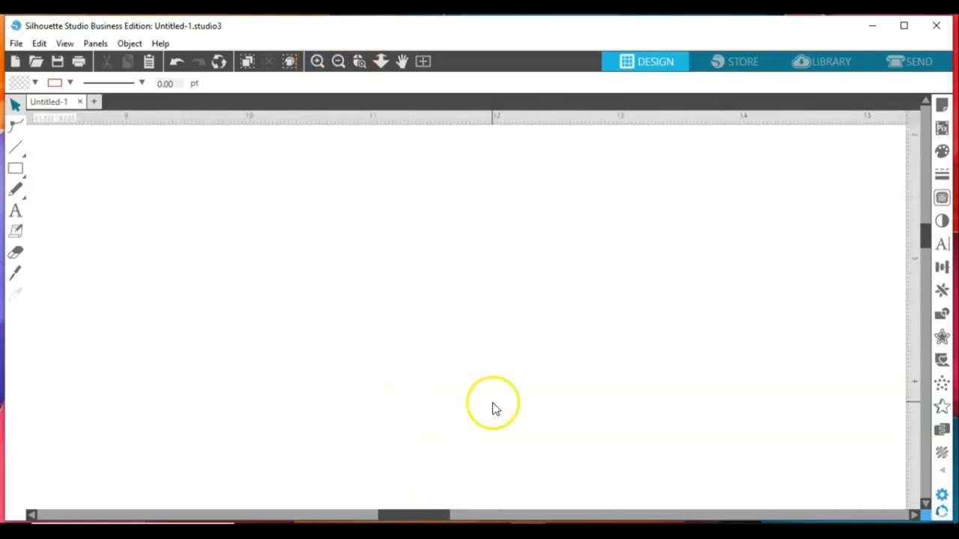
pyautogui.scroll(5, 492, 407)
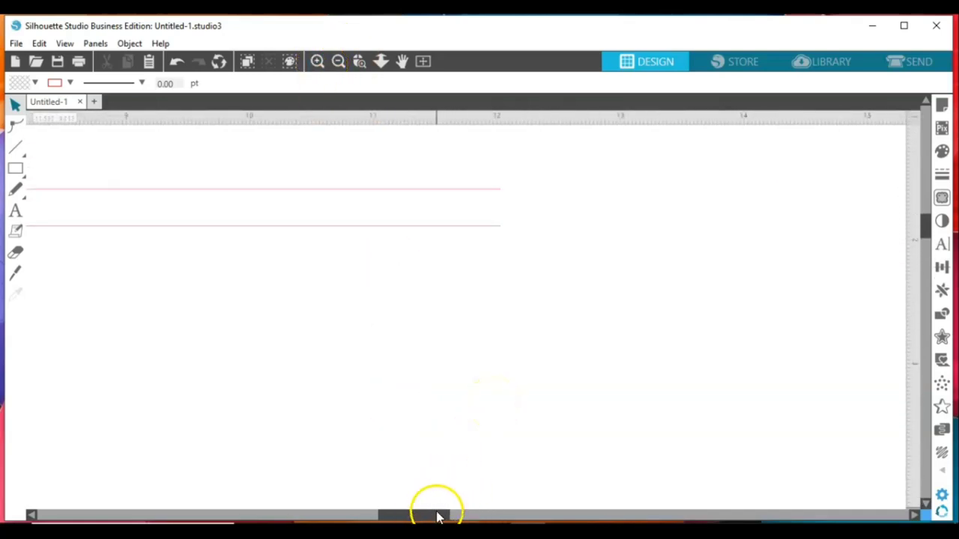
pyautogui.moveTo(439, 516); pyautogui.dragTo(459, 517)
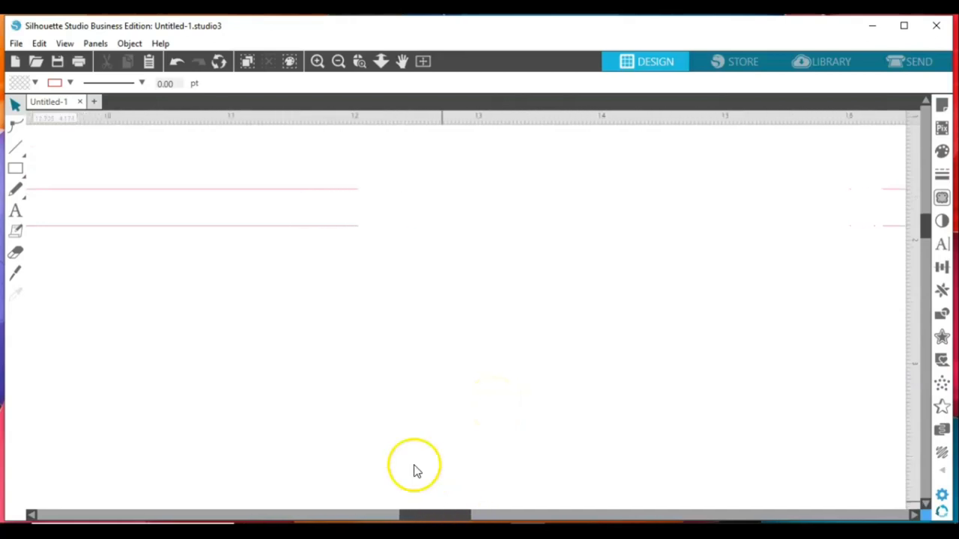
pyautogui.click(317, 62)
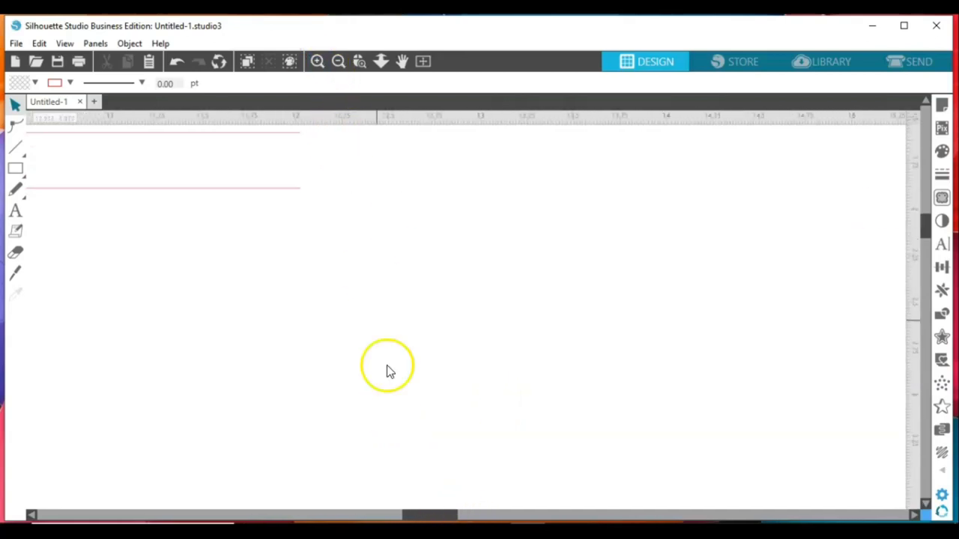
pyautogui.moveTo(424, 515)
pyautogui.mouseDown()
pyautogui.moveTo(411, 518)
pyautogui.moveTo(419, 516)
pyautogui.mouseUp()
pyautogui.scroll(5, 402, 353)
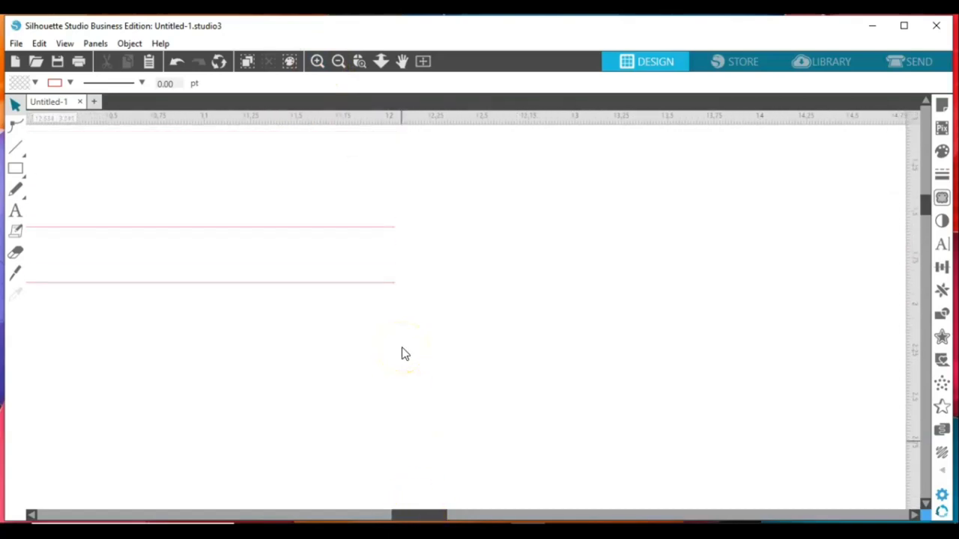
pyautogui.click(16, 147)
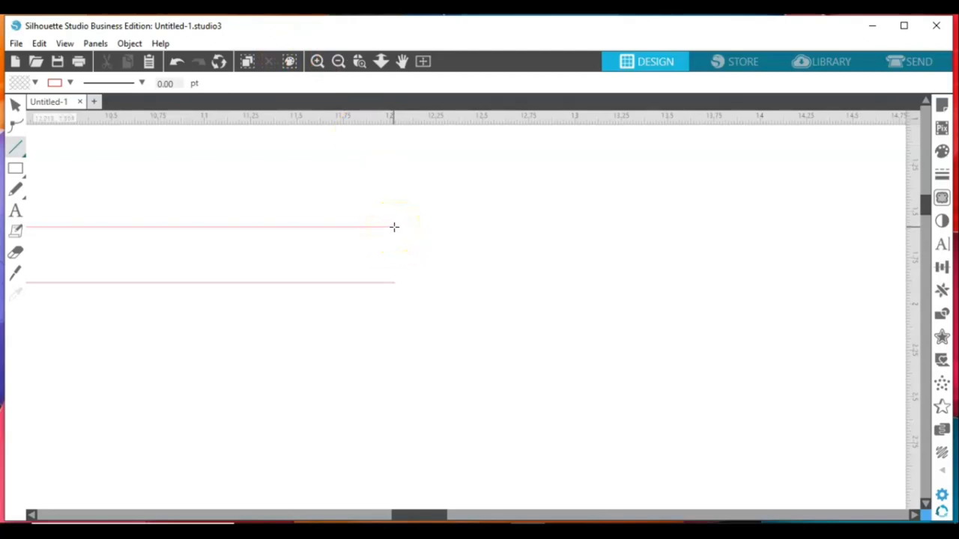
pyautogui.click(318, 60)
pyautogui.click(318, 60)
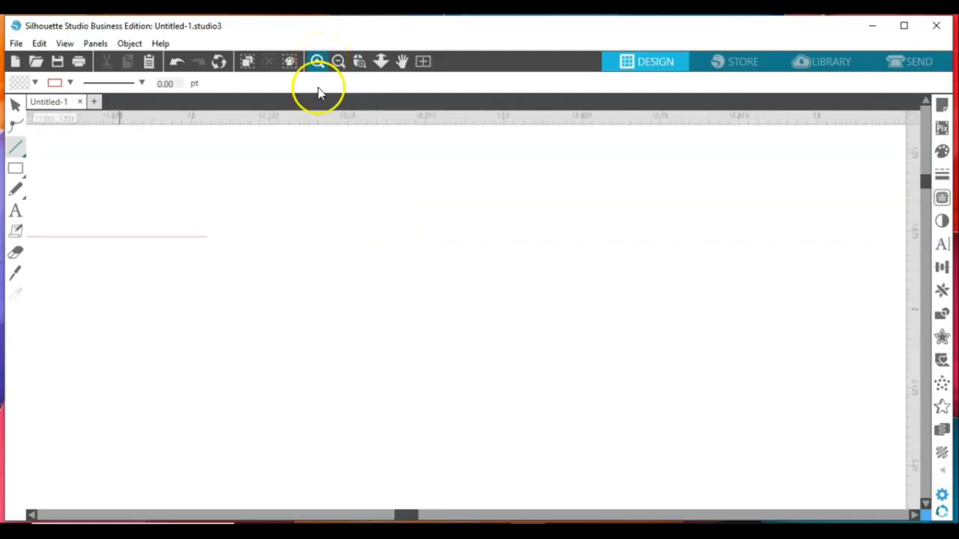
pyautogui.moveTo(407, 514)
pyautogui.mouseDown()
pyautogui.moveTo(431, 519)
pyautogui.moveTo(401, 516)
pyautogui.mouseUp()
pyautogui.scroll(5, 388, 388)
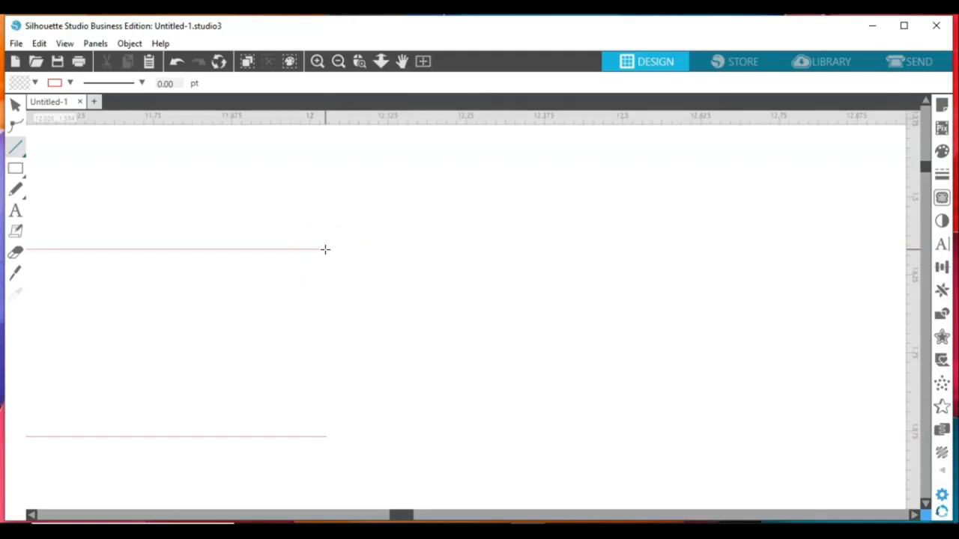
pyautogui.moveTo(325, 250); pyautogui.dragTo(325, 437)
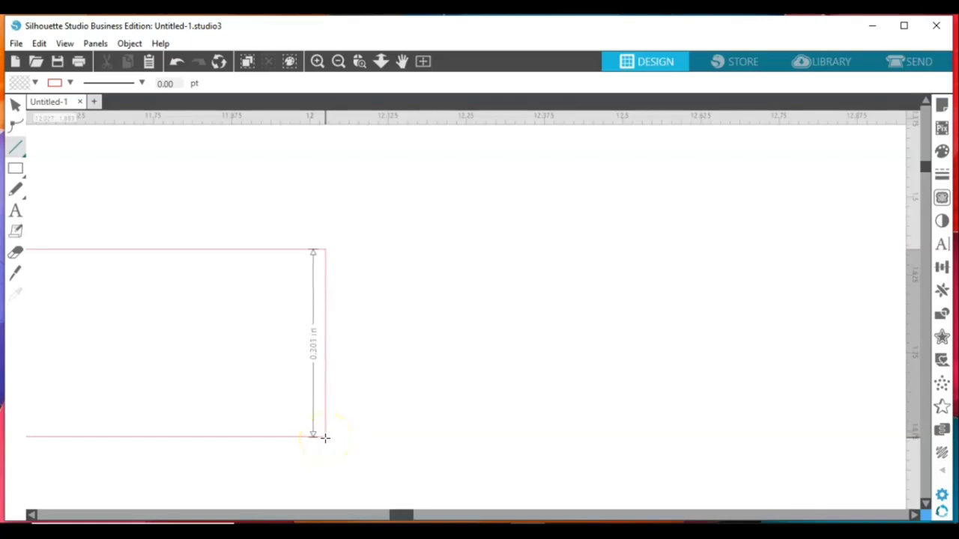
pyautogui.moveTo(325, 438); pyautogui.dragTo(325, 438)
pyautogui.click(457, 460)
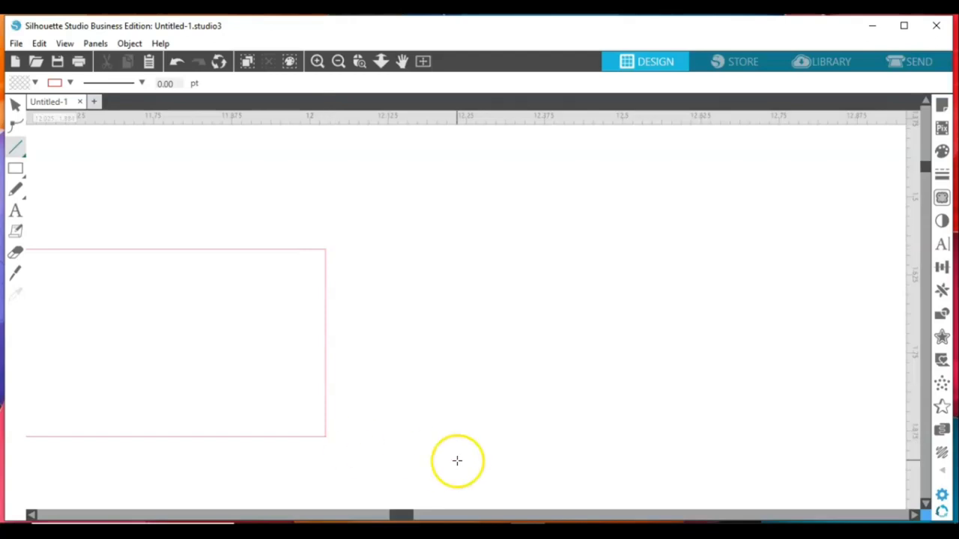
# Group the new closing line with the left frame half's outlines
pyautogui.click(15, 105)
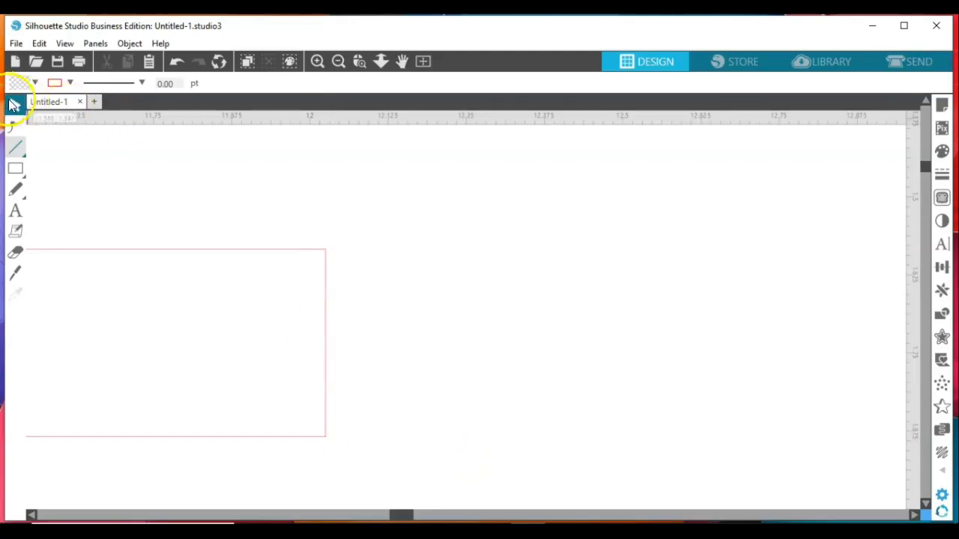
pyautogui.moveTo(131, 196)
pyautogui.mouseDown()
pyautogui.moveTo(235, 359)
pyautogui.moveTo(336, 457)
pyautogui.moveTo(324, 440)
pyautogui.mouseUp()
pyautogui.rightClick(324, 440)
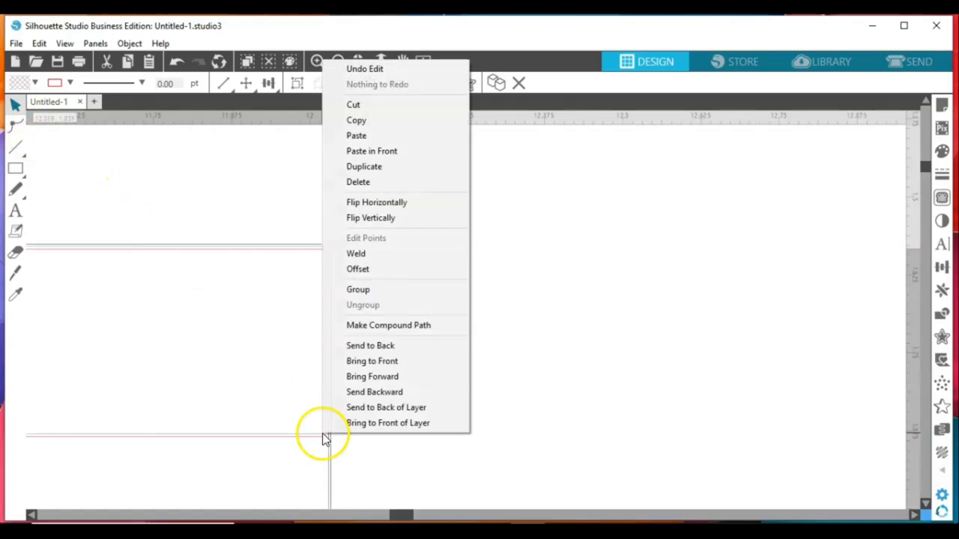
pyautogui.click(374, 289)
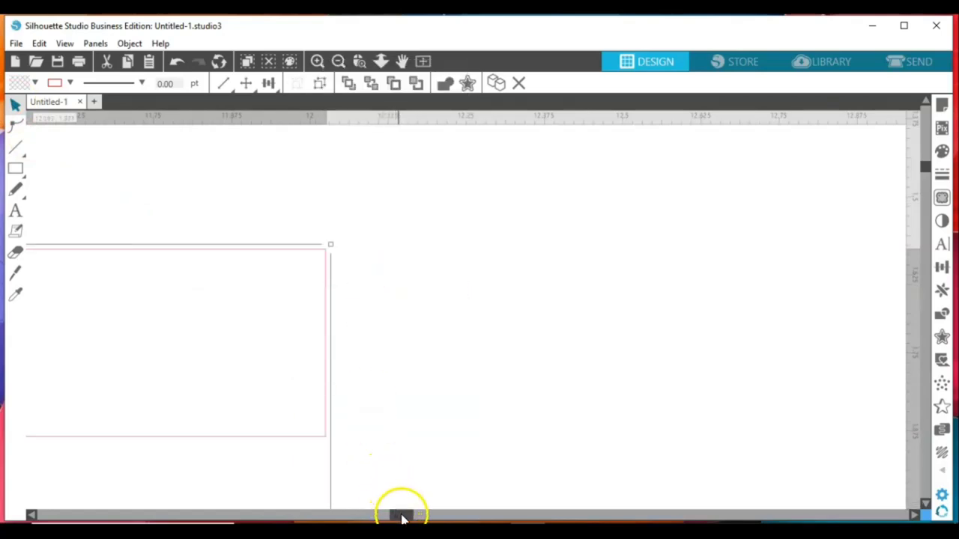
# Draw a vertical line about 0.30 in long closing the open upper end of the right frame half at the gap
pyautogui.moveTo(400, 515); pyautogui.dragTo(507, 514)
pyautogui.click(16, 149)
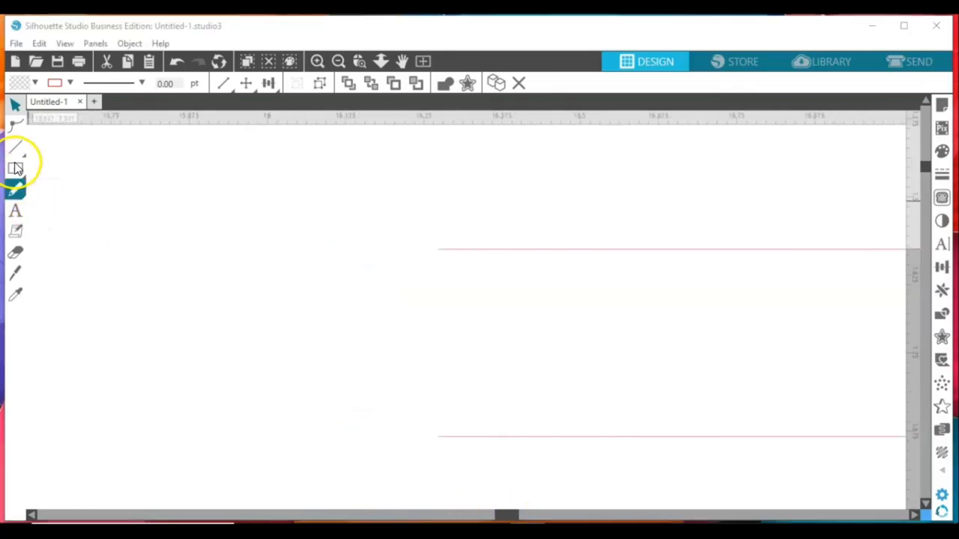
pyautogui.click(32, 149)
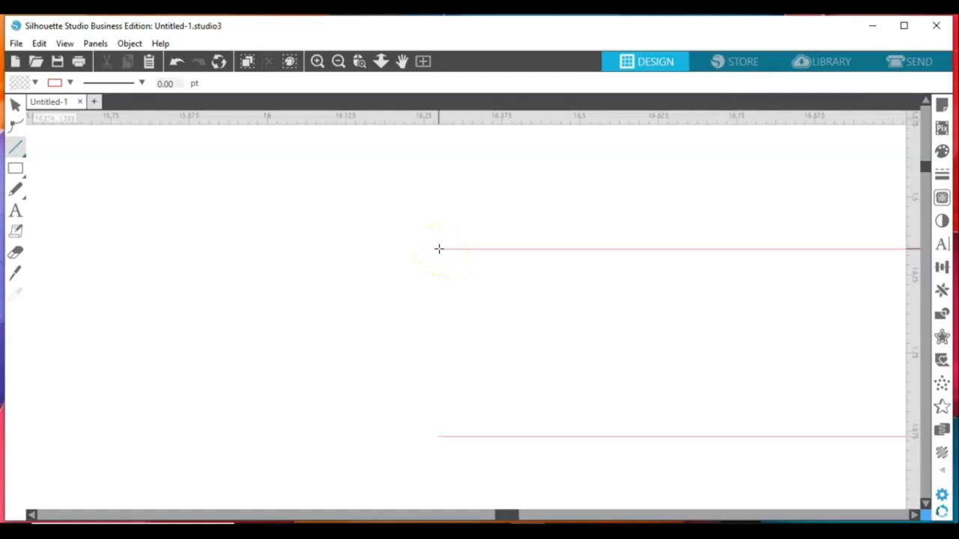
pyautogui.moveTo(439, 249); pyautogui.dragTo(439, 436)
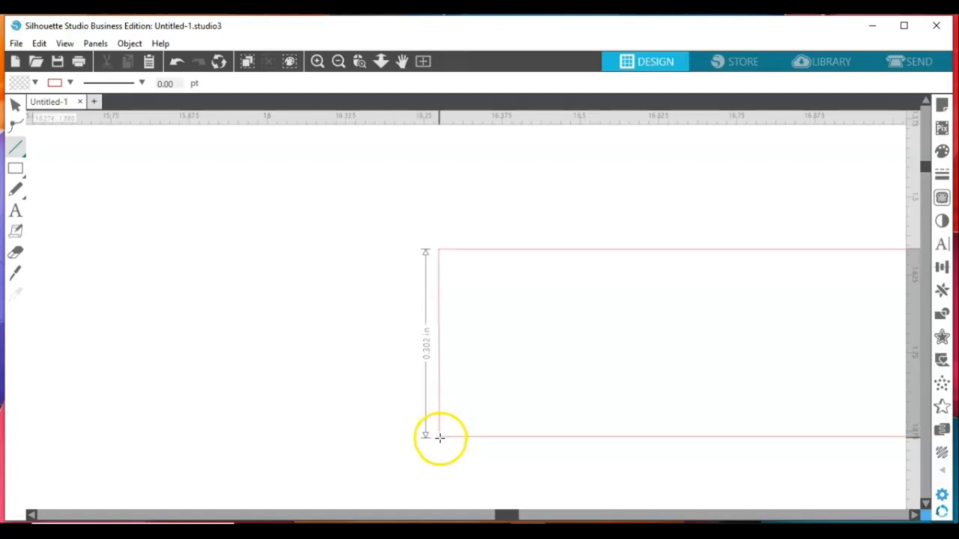
pyautogui.moveTo(440, 436); pyautogui.dragTo(439, 436)
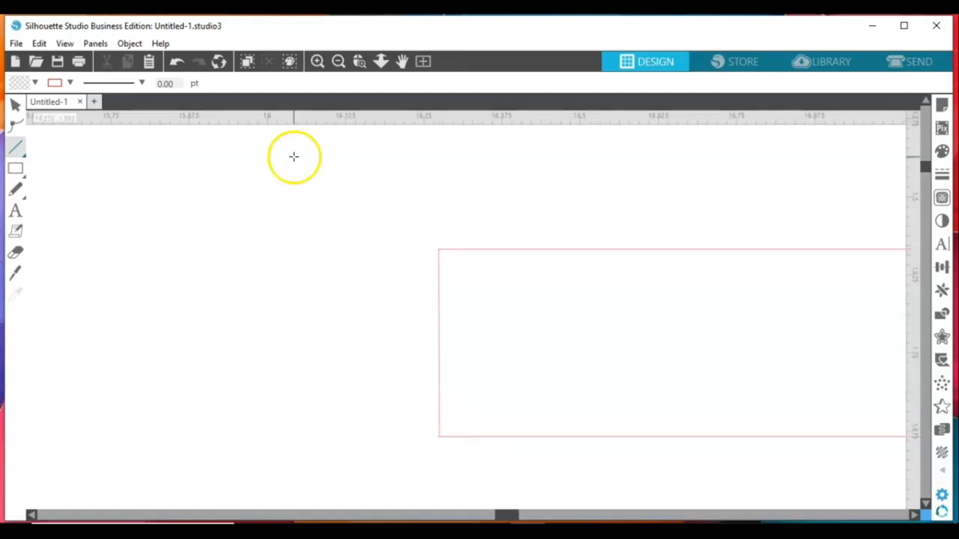
# Group the new closing line with the right frame half's outlines
pyautogui.click(16, 107)
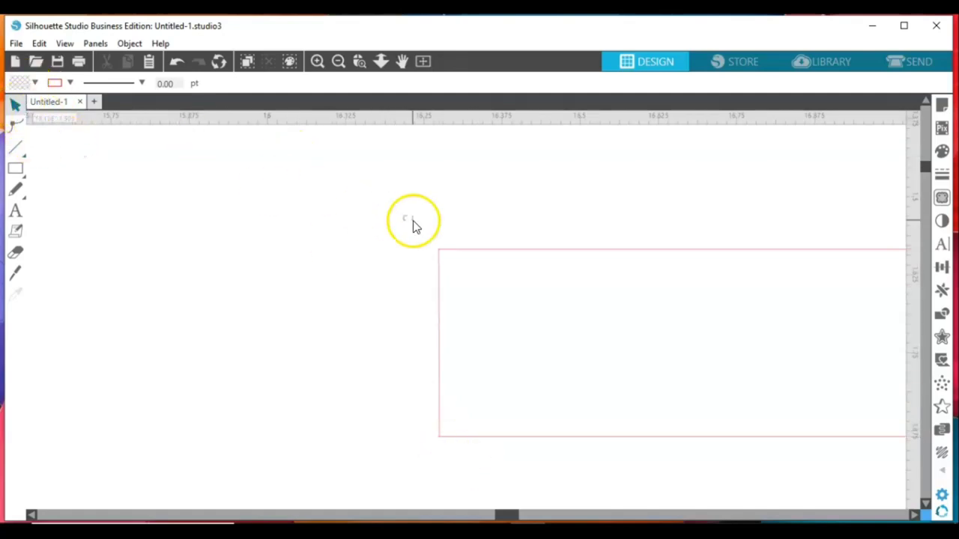
pyautogui.moveTo(413, 220); pyautogui.dragTo(559, 387)
pyautogui.rightClick(550, 422)
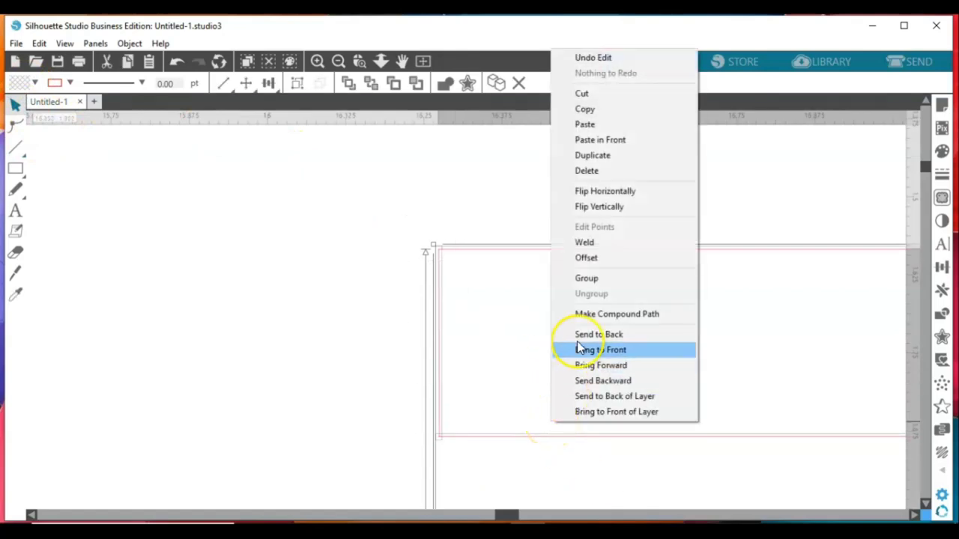
pyautogui.click(585, 278)
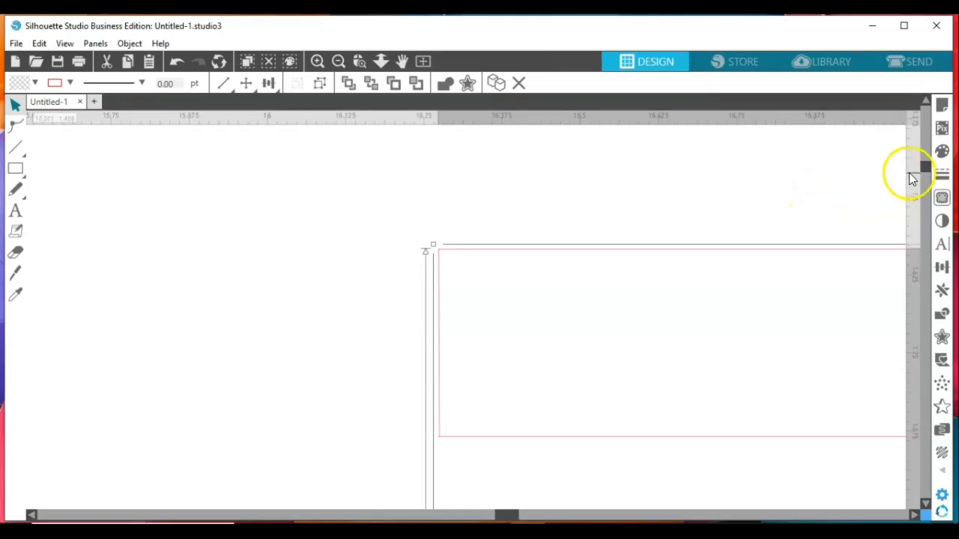
# Draw a vertical line about 0.30 in long closing the open lower end of the right frame half at the gap
pyautogui.moveTo(924, 170); pyautogui.dragTo(929, 353)
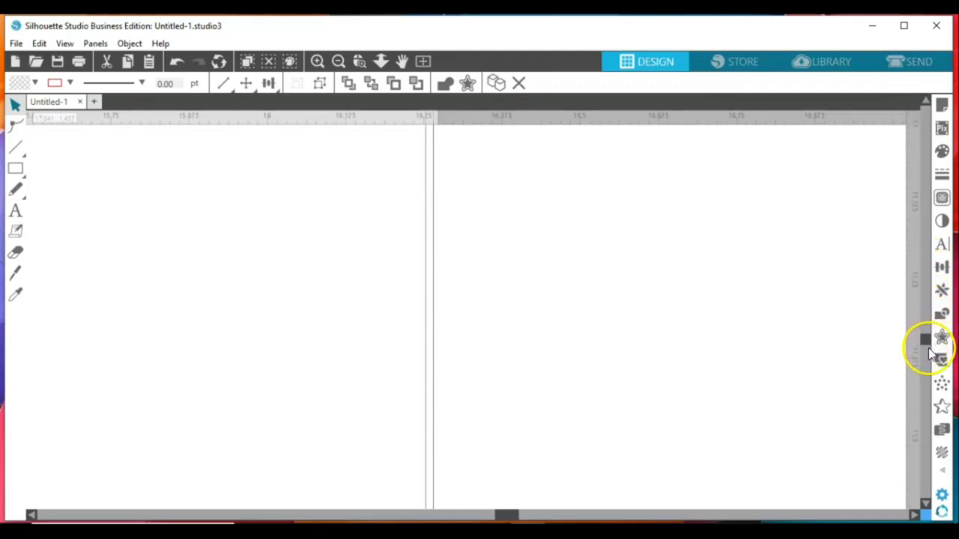
pyautogui.moveTo(922, 413)
pyautogui.mouseDown()
pyautogui.moveTo(921, 438)
pyautogui.moveTo(917, 427)
pyautogui.moveTo(838, 414)
pyautogui.mouseUp()
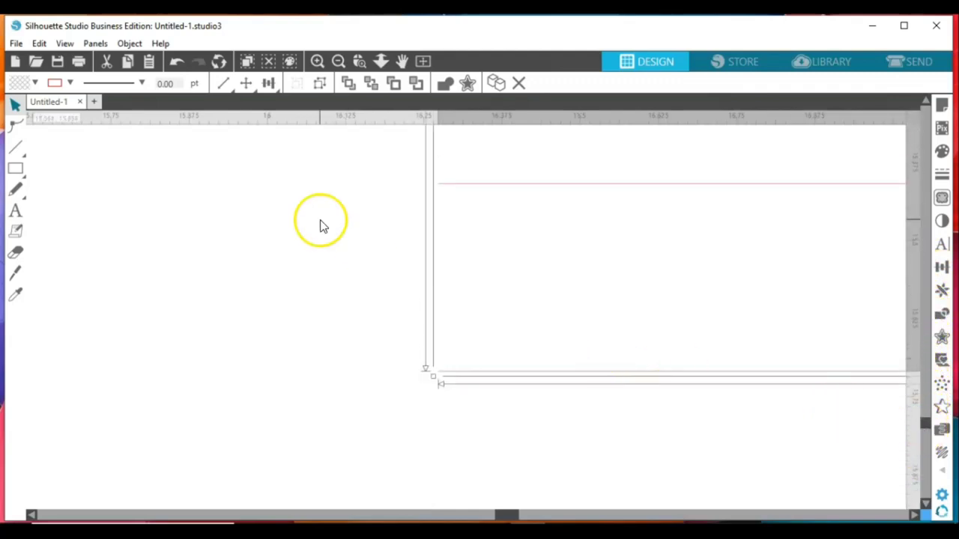
pyautogui.click(33, 153)
pyautogui.click(33, 154)
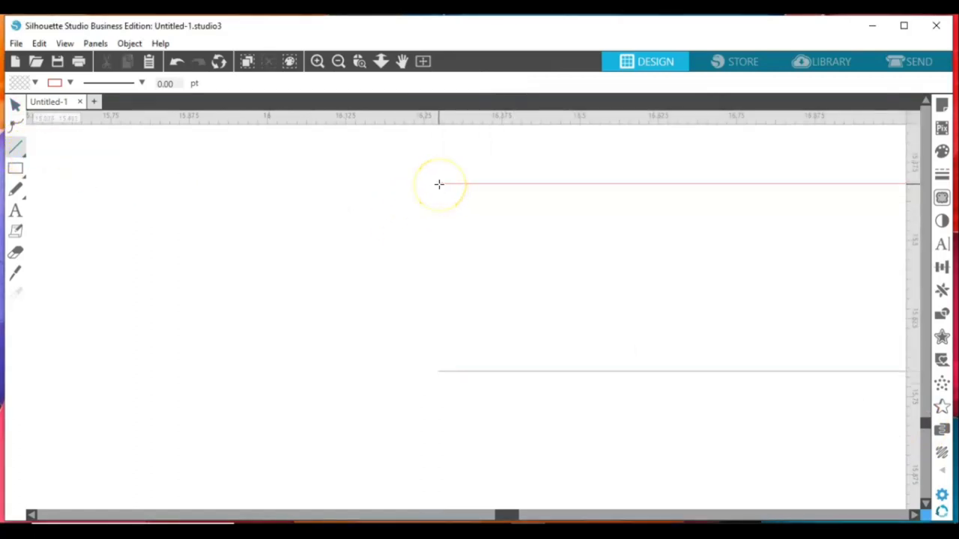
pyautogui.moveTo(437, 184); pyautogui.dragTo(438, 363)
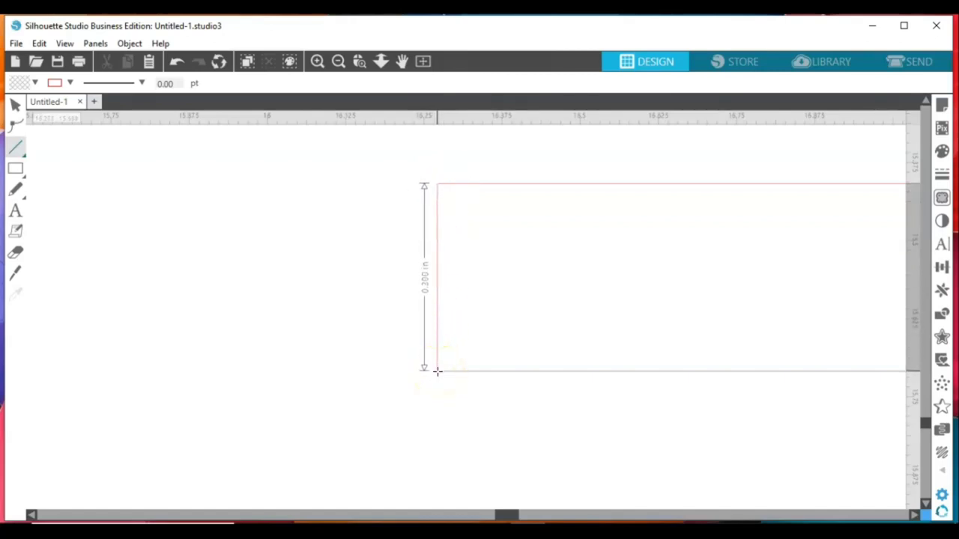
pyautogui.moveTo(438, 371); pyautogui.dragTo(437, 371)
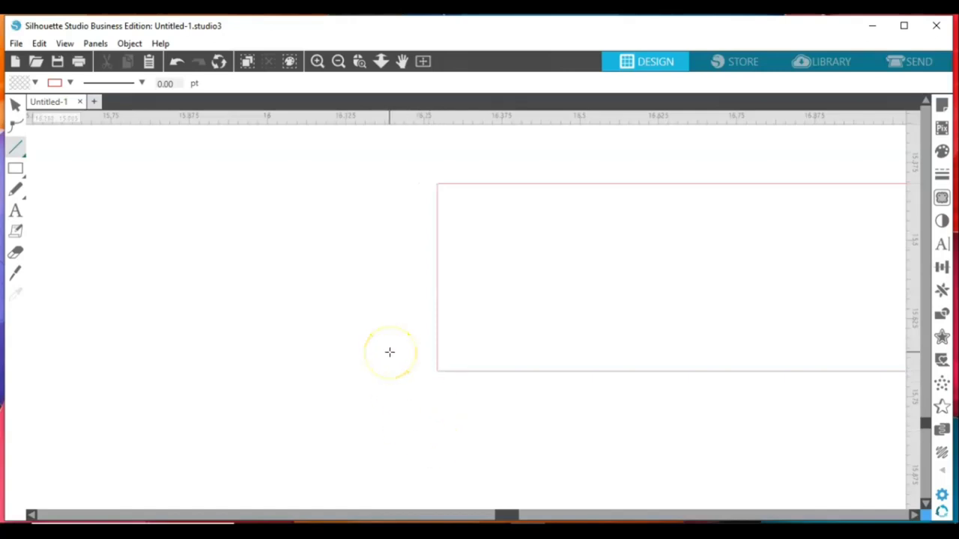
# Group the line closing the lower gap end with the right frame half's outlines
pyautogui.click(15, 105)
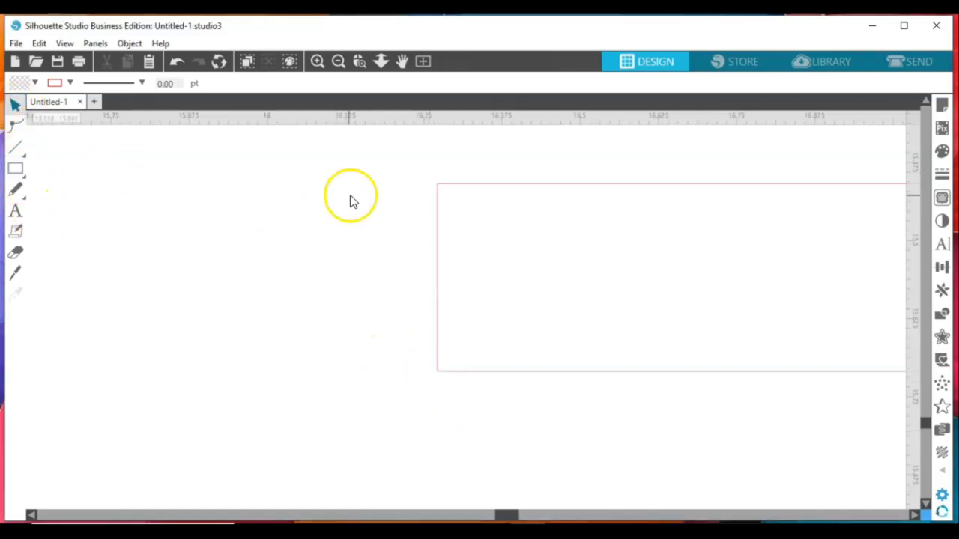
pyautogui.moveTo(349, 195); pyautogui.dragTo(568, 357)
pyautogui.rightClick(566, 358)
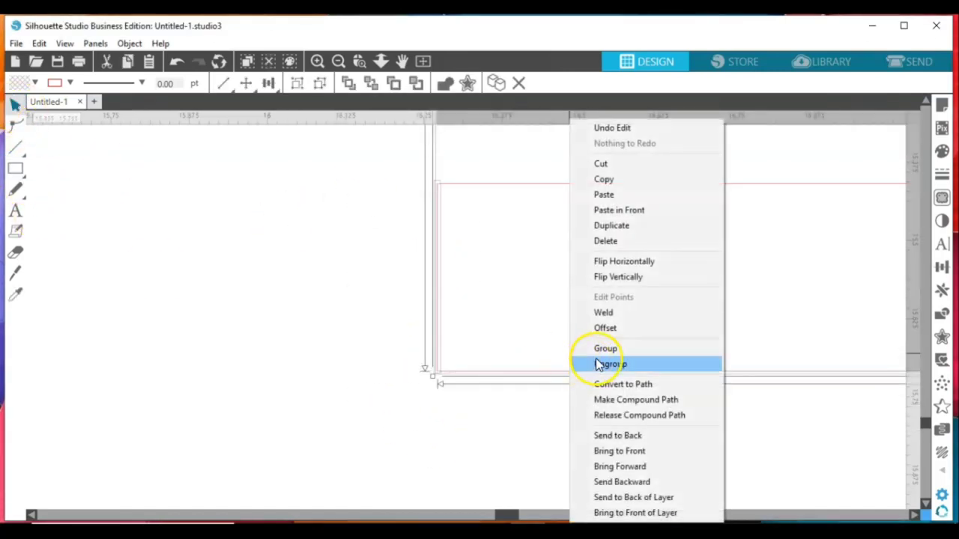
pyautogui.click(600, 350)
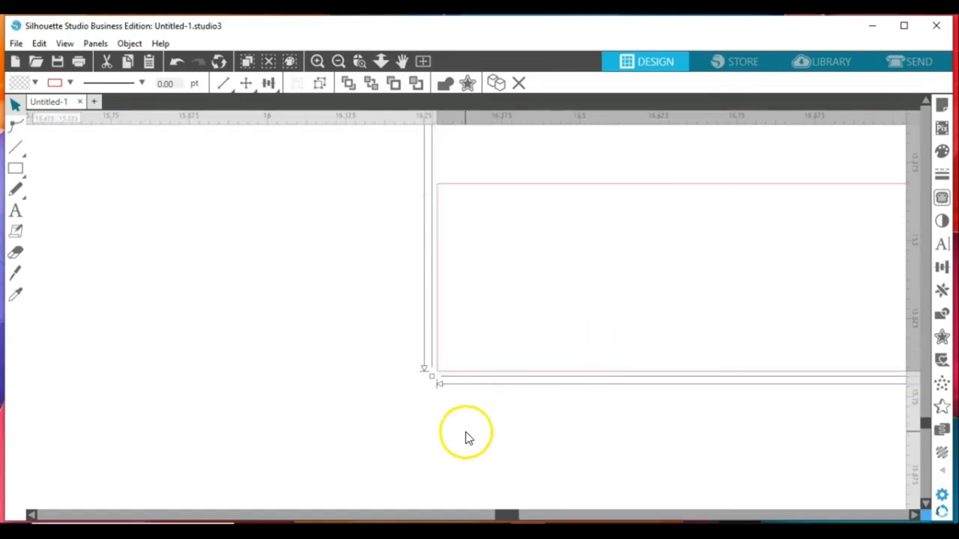
# Draw a vertical line about 0.30 in long closing the open lower end of the left frame half at the gap
pyautogui.moveTo(509, 517); pyautogui.dragTo(397, 514)
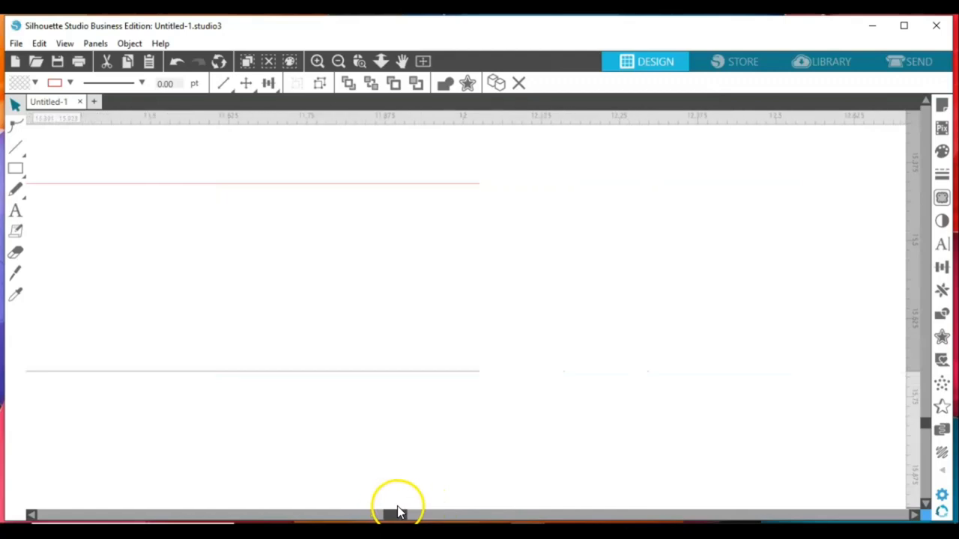
pyautogui.click(17, 149)
pyautogui.click(34, 148)
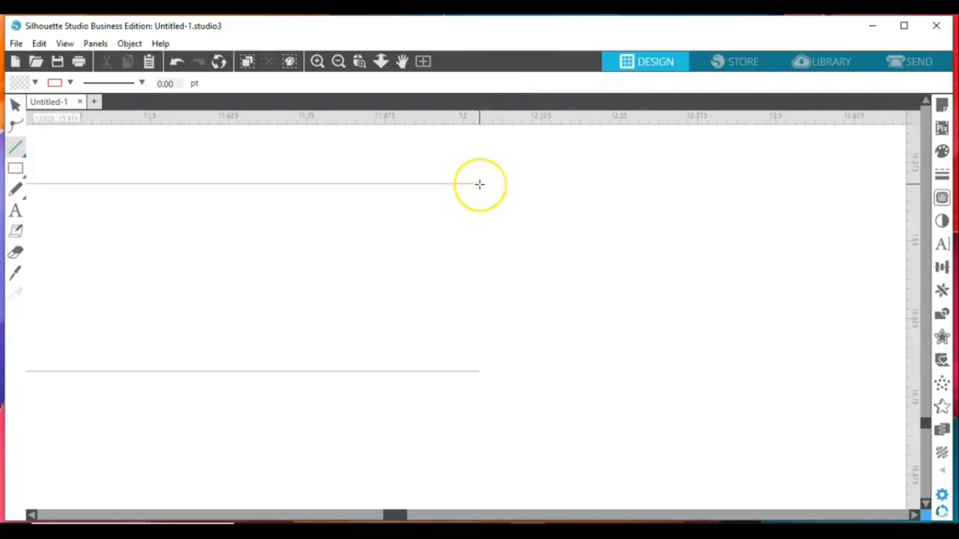
pyautogui.moveTo(479, 184); pyautogui.dragTo(480, 371)
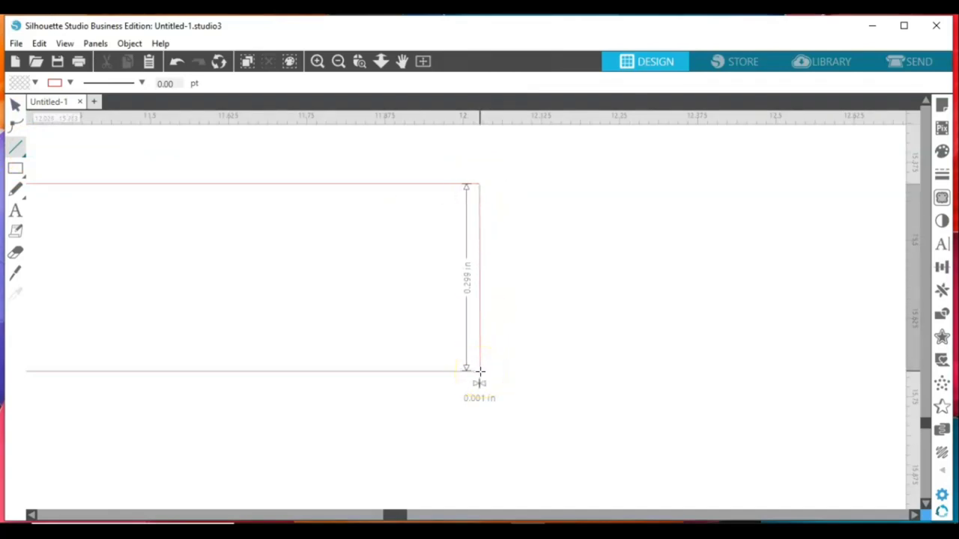
pyautogui.moveTo(480, 371); pyautogui.dragTo(479, 371)
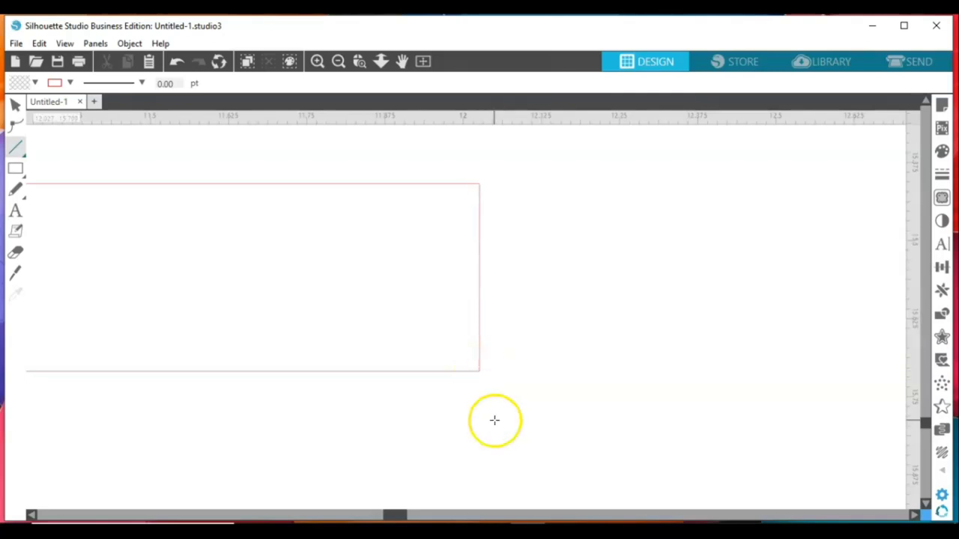
# Group the line closing the lower gap end with the left frame half's outlines
pyautogui.click(15, 106)
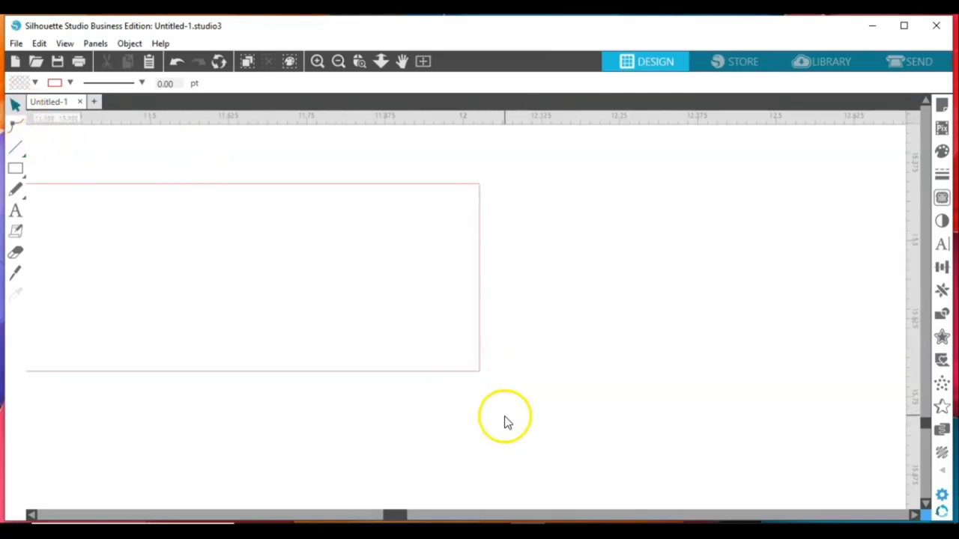
pyautogui.moveTo(505, 419); pyautogui.dragTo(329, 159)
pyautogui.rightClick(471, 229)
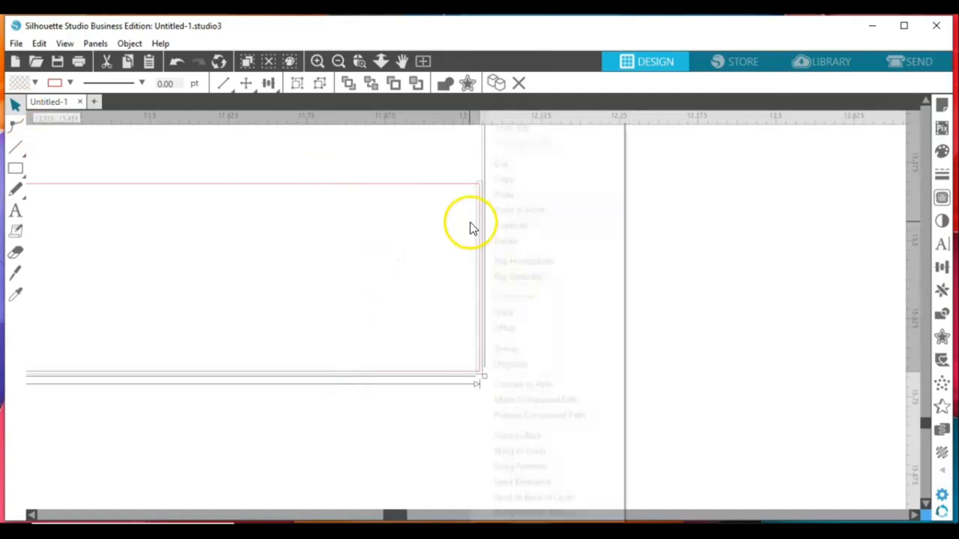
pyautogui.click(526, 350)
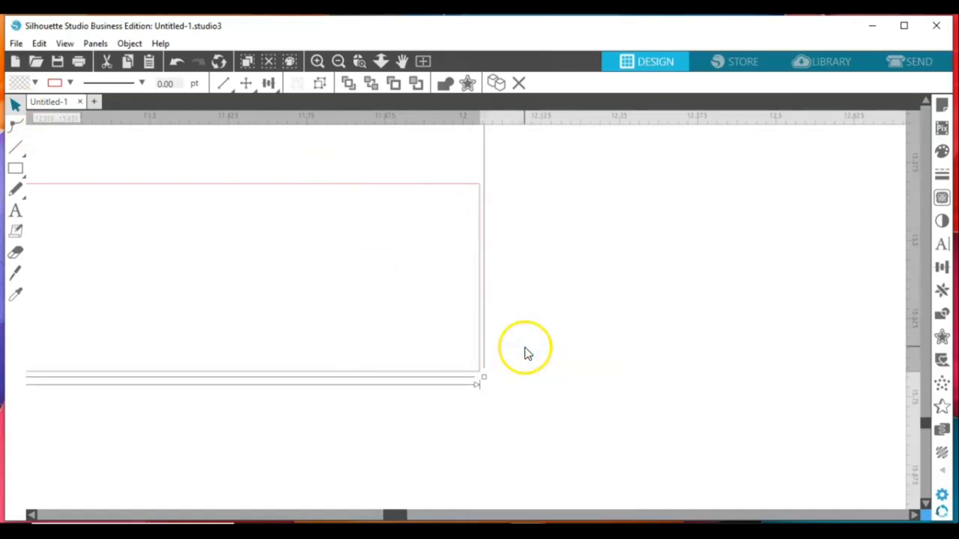
# Move the large script name from above the page down into the space between the two frame halves
pyautogui.click(318, 64)
pyautogui.click(318, 65)
pyautogui.click(318, 64)
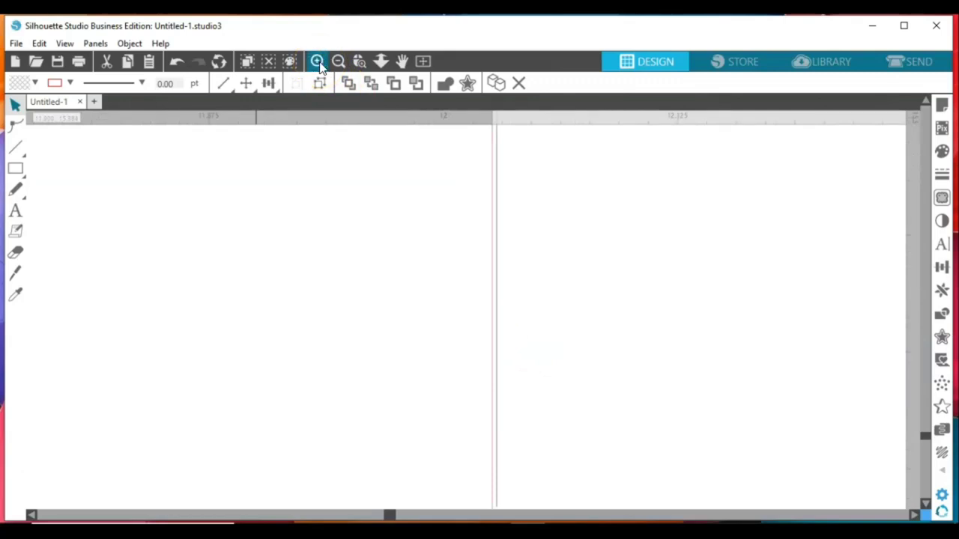
pyautogui.click(345, 67)
pyautogui.click(342, 65)
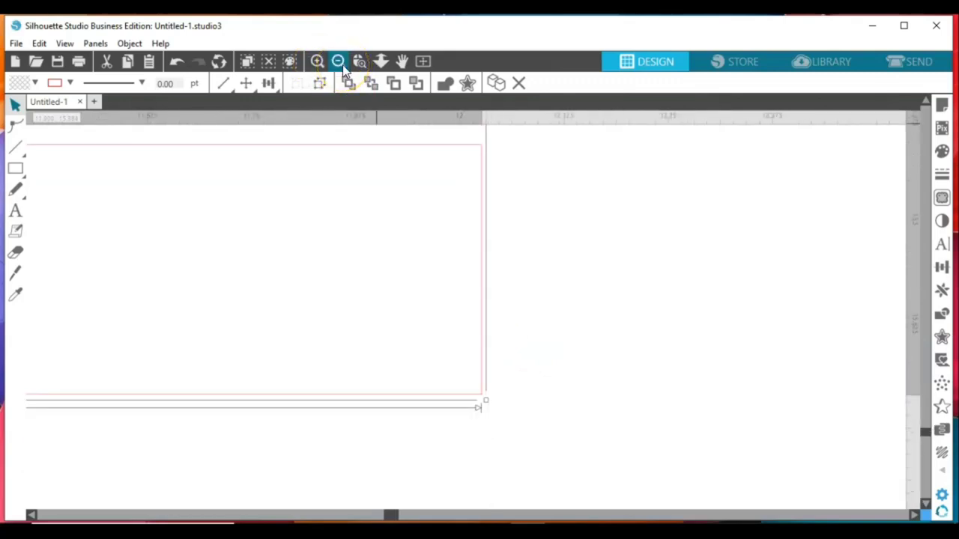
pyautogui.click(343, 65)
pyautogui.click(342, 65)
pyautogui.click(342, 64)
pyautogui.click(342, 64)
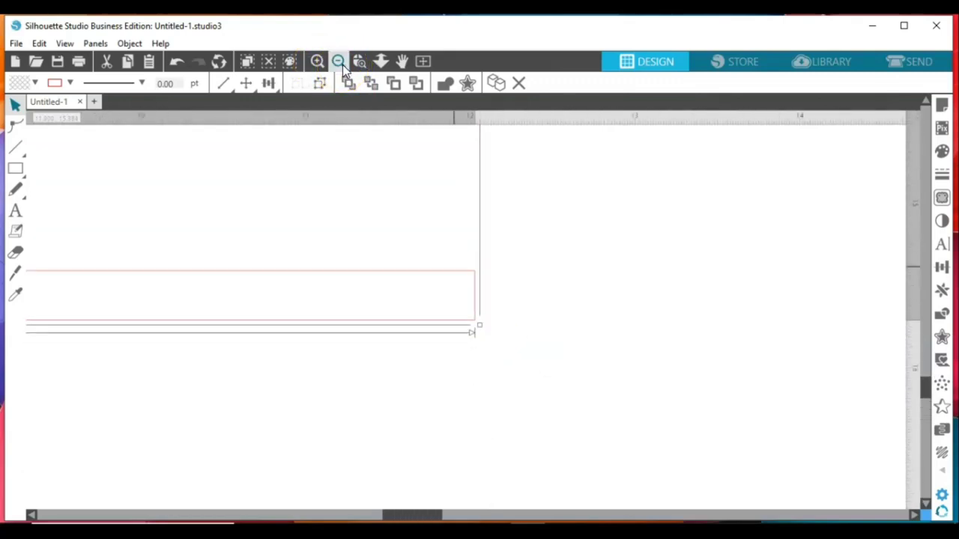
pyautogui.click(342, 65)
pyautogui.click(342, 65)
pyautogui.click(343, 64)
pyautogui.click(342, 64)
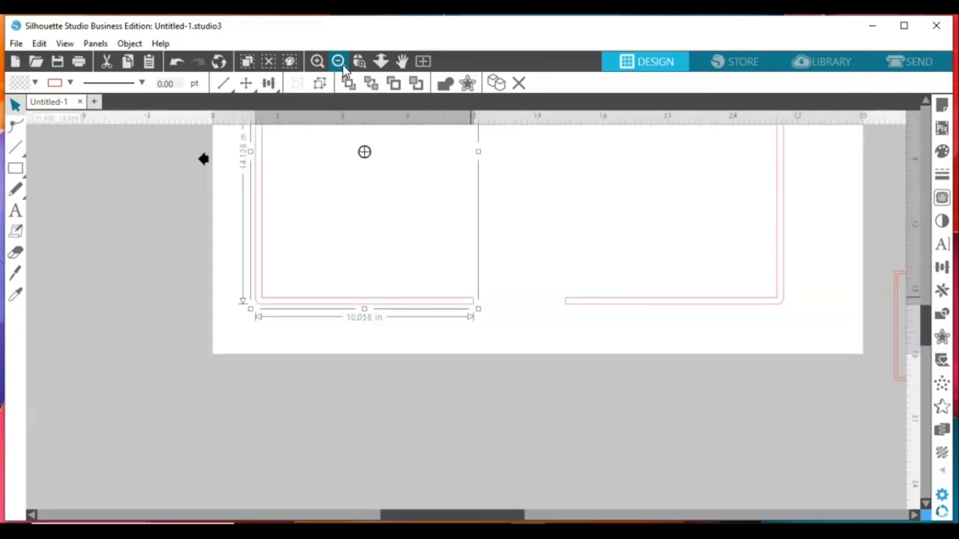
pyautogui.click(342, 64)
pyautogui.click(343, 65)
pyautogui.click(417, 246)
pyautogui.scroll(3, 417, 247)
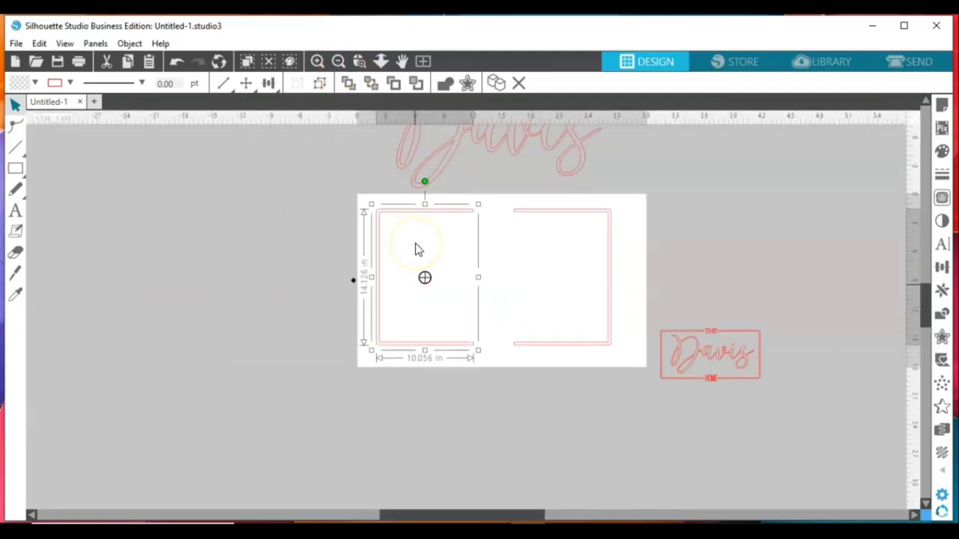
pyautogui.click(317, 63)
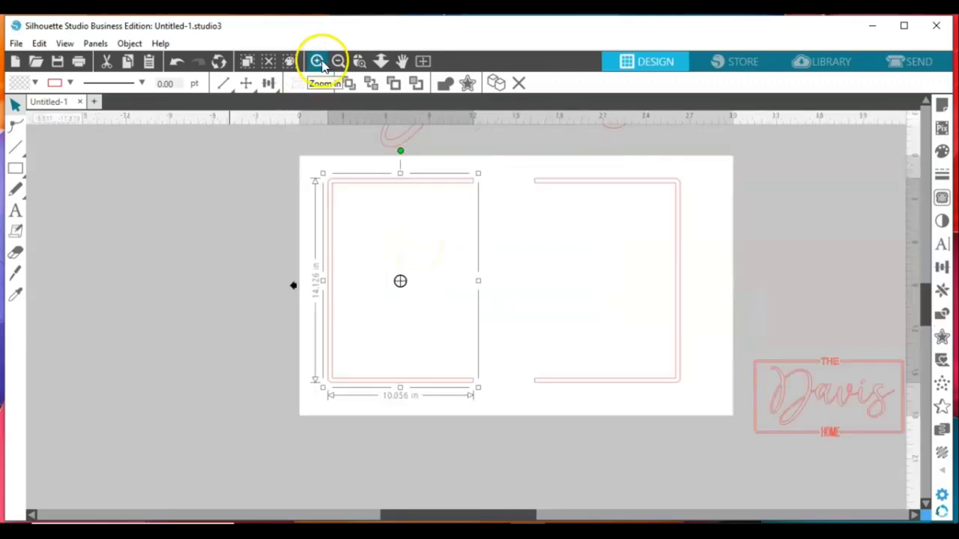
pyautogui.click(320, 64)
pyautogui.scroll(2, 603, 215)
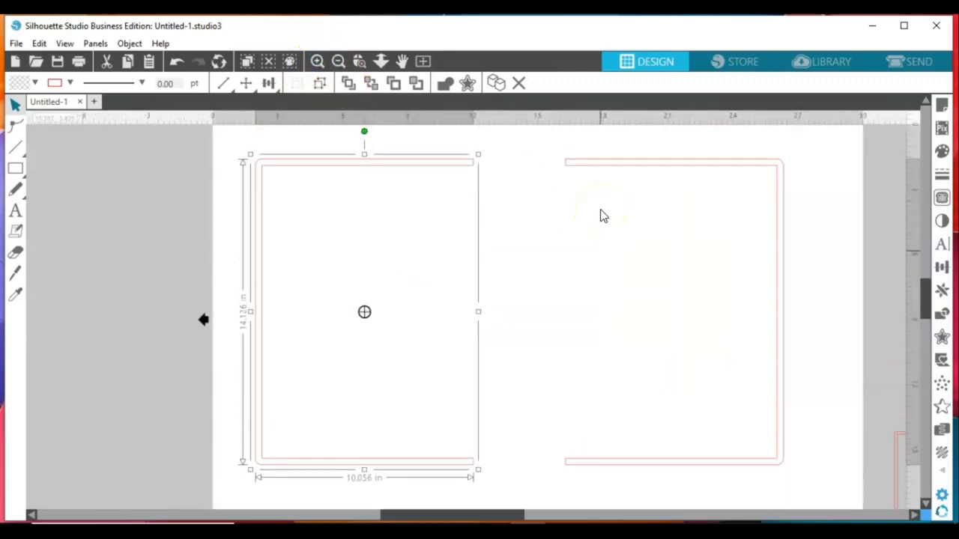
pyautogui.scroll(1, 603, 217)
pyautogui.moveTo(375, 139); pyautogui.dragTo(367, 458)
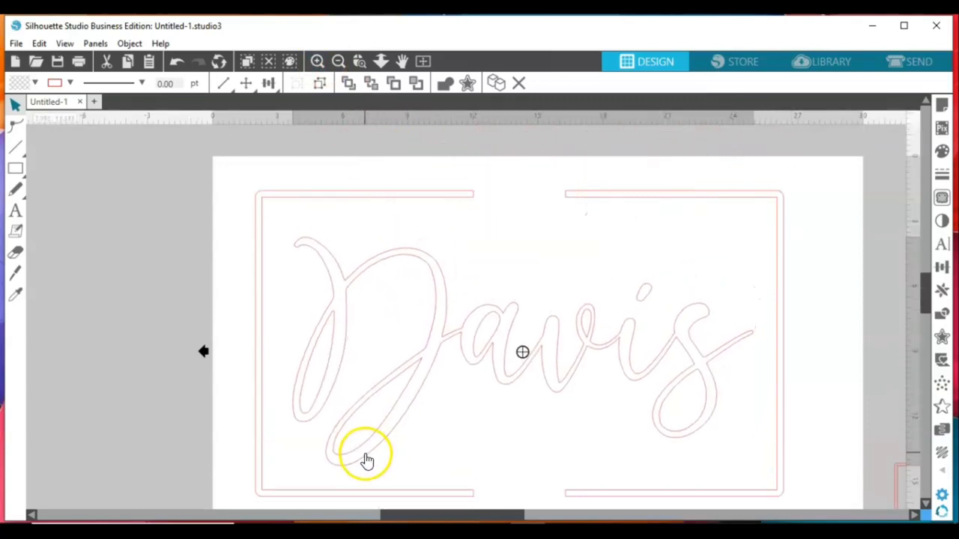
# Nudge the right frame half about 1.9 in to the right to leave more room around the script name
pyautogui.click(782, 405)
pyautogui.press('Right')
pyautogui.press('Right')
pyautogui.press('Right')
pyautogui.press('Right')
pyautogui.press('Right')
pyautogui.press('Right')
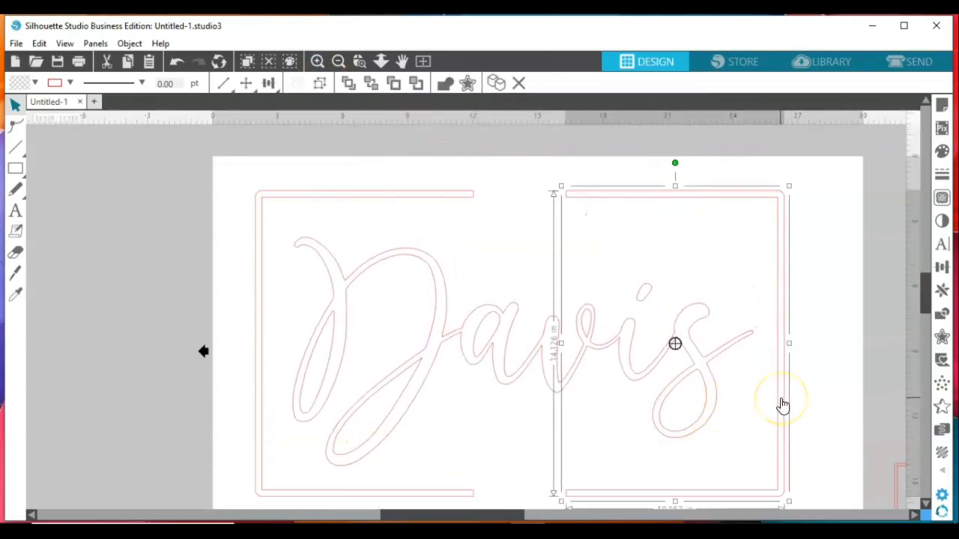
pyautogui.press('Right')
pyautogui.press('Right')
pyautogui.press('Right')
pyautogui.press('Right')
pyautogui.press('Right')
pyautogui.press('Right')
pyautogui.press('Right')
pyautogui.press('Right')
pyautogui.press('Right')
pyautogui.press('Right')
pyautogui.press('Right')
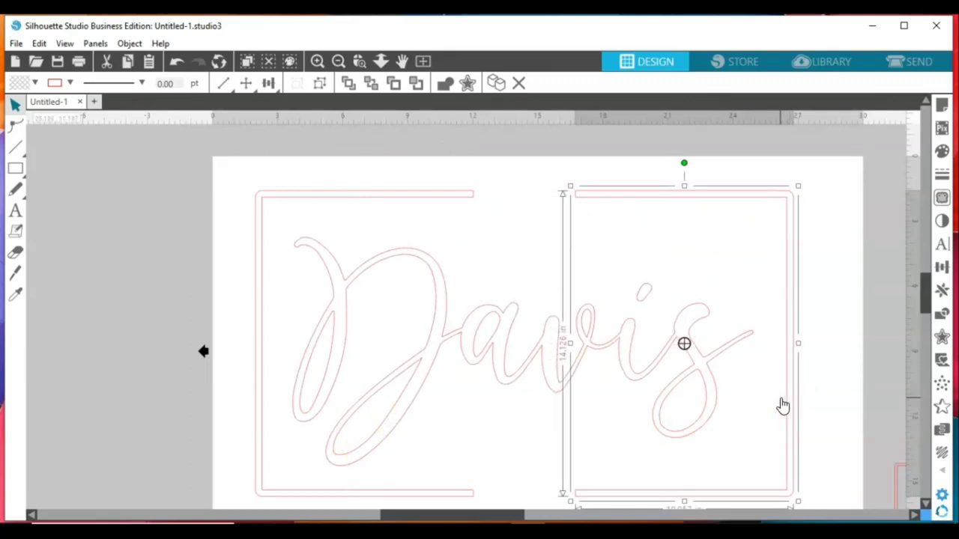
pyautogui.click(796, 402)
pyautogui.press('Right')
pyautogui.press('Right')
pyautogui.press('Right')
pyautogui.press('Right')
pyautogui.press('Right')
pyautogui.press('Right')
pyautogui.press('Right')
pyautogui.press('Right')
pyautogui.press('Right')
pyautogui.press('Right')
pyautogui.press('Right')
pyautogui.press('Right')
pyautogui.press('Right')
pyautogui.press('Right')
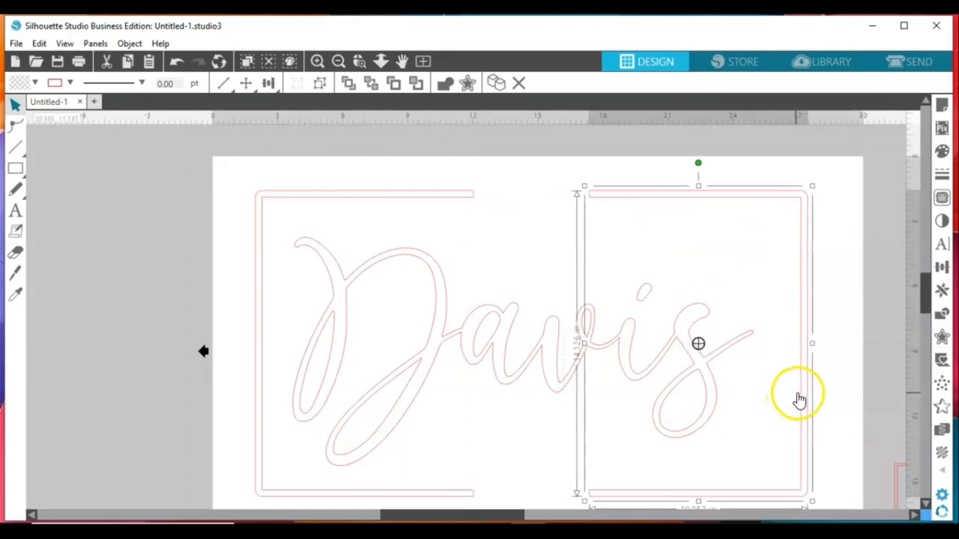
pyautogui.press('Right')
pyautogui.press('Right')
pyautogui.press('Right')
pyautogui.press('Right')
pyautogui.press('Right')
pyautogui.click(812, 397)
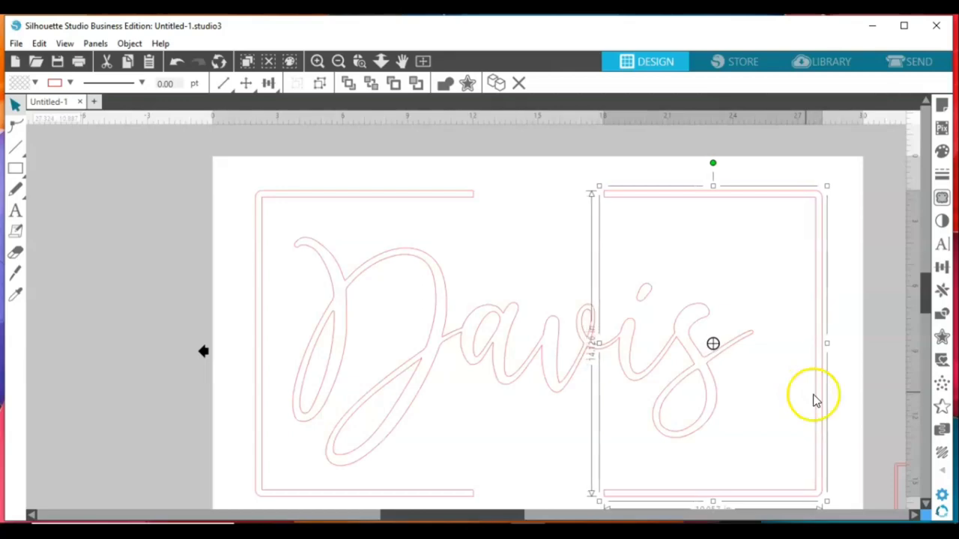
# Nudge the left frame half about 0.3 in to the left, away from the script name
pyautogui.click(469, 197)
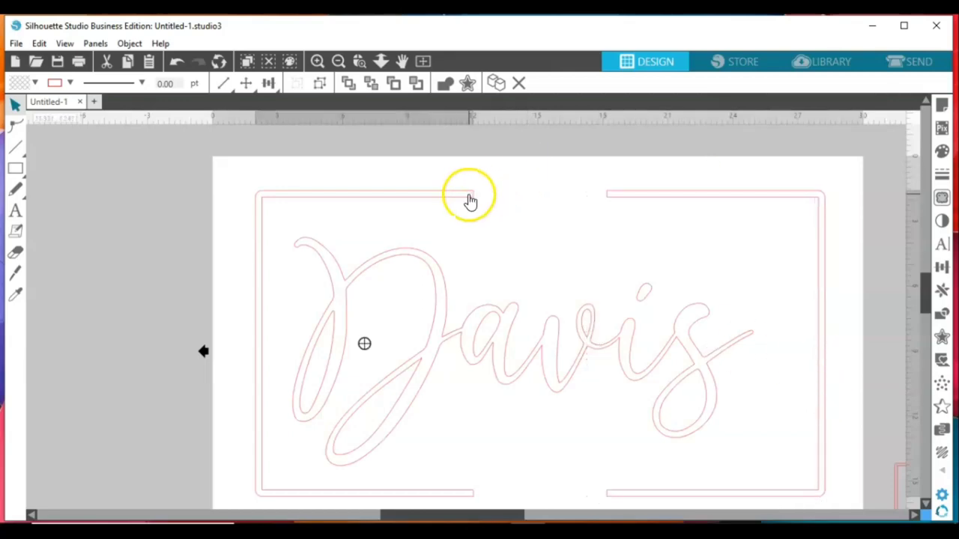
pyautogui.press('Left')
pyautogui.press('Left')
pyautogui.press('Left')
pyautogui.press('Left')
pyautogui.press('Left')
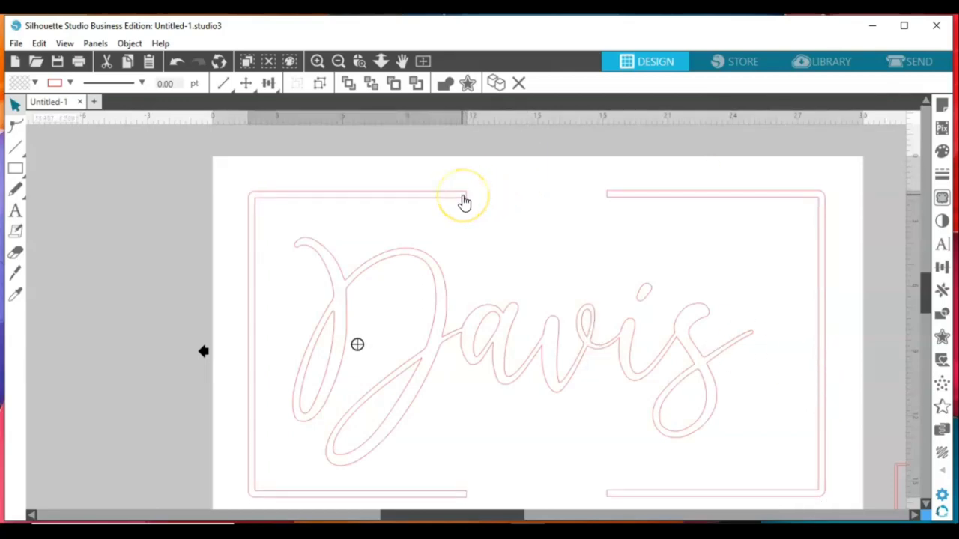
# Add a text object reading THE and HOME on two lines in the frame's upper gap
pyautogui.click(299, 188)
pyautogui.click(16, 191)
pyautogui.click(16, 209)
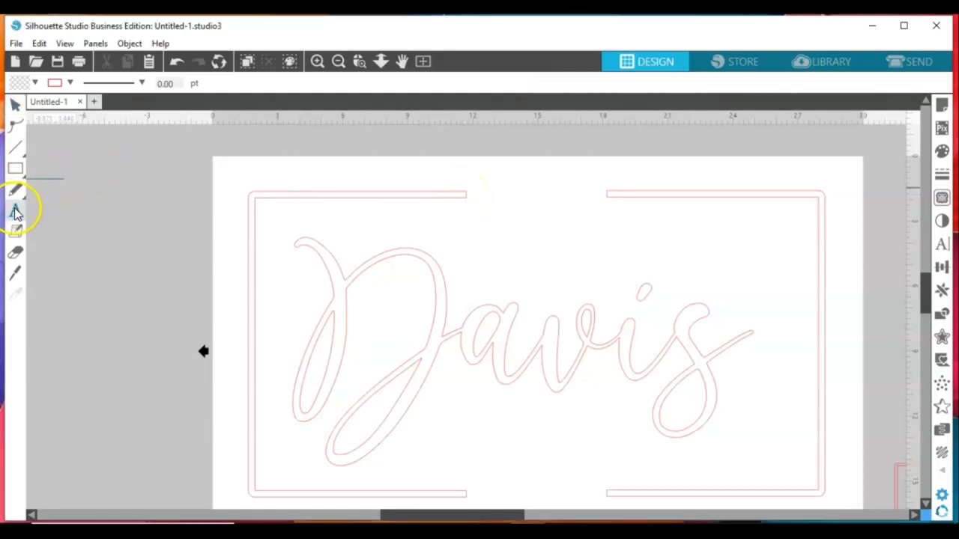
pyautogui.click(502, 191)
pyautogui.write('THE')
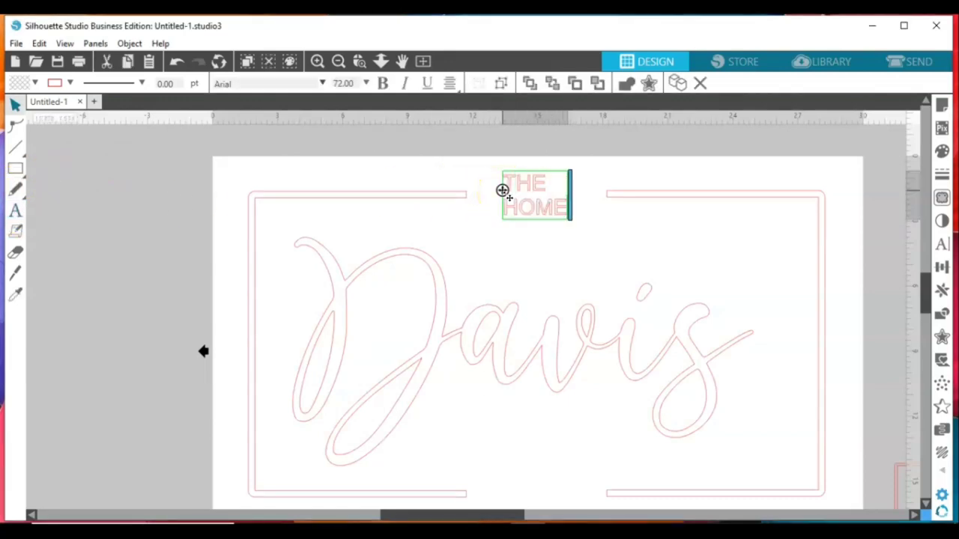
pyautogui.click(557, 274)
# Set the THE and HOME text in Times New Roman and ungroup it into separate letters
pyautogui.click(552, 217)
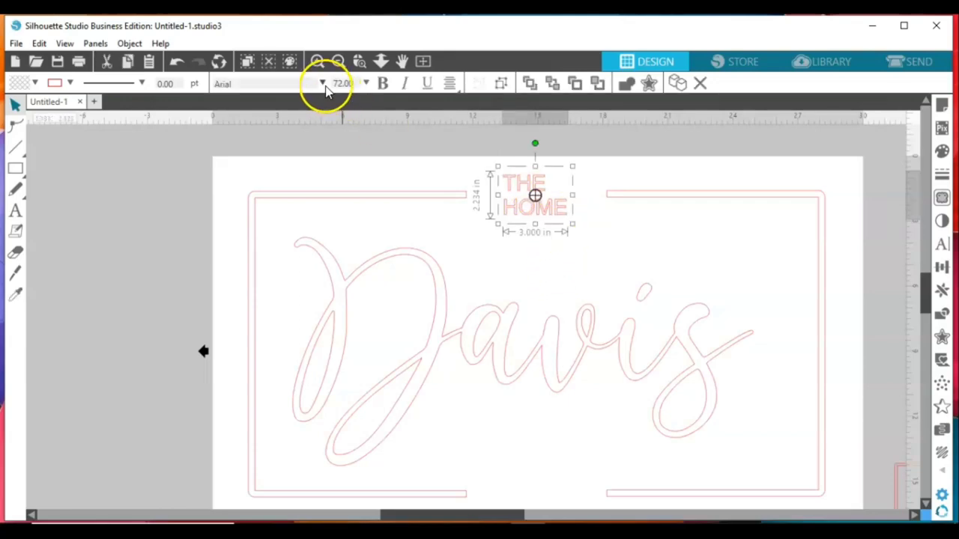
pyautogui.click(323, 84)
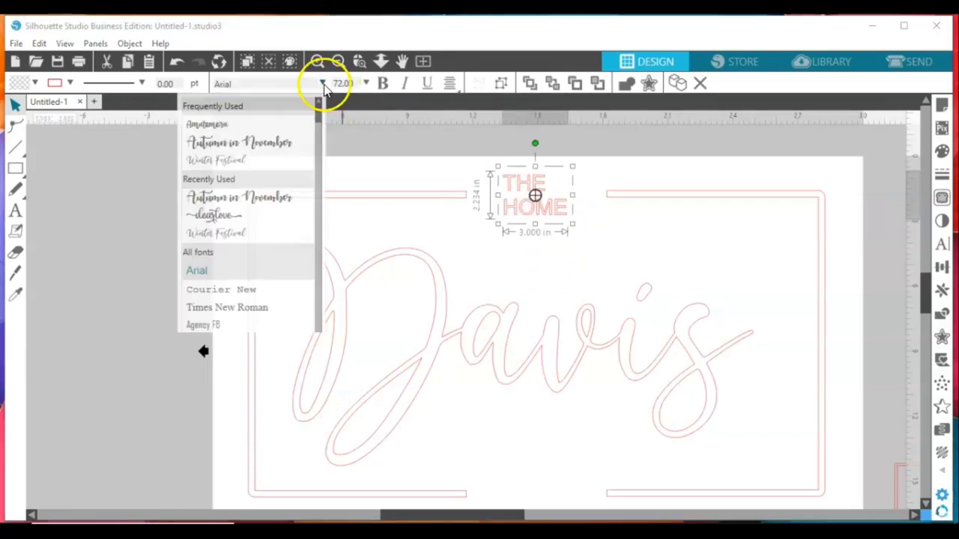
pyautogui.click(232, 308)
pyautogui.click(524, 310)
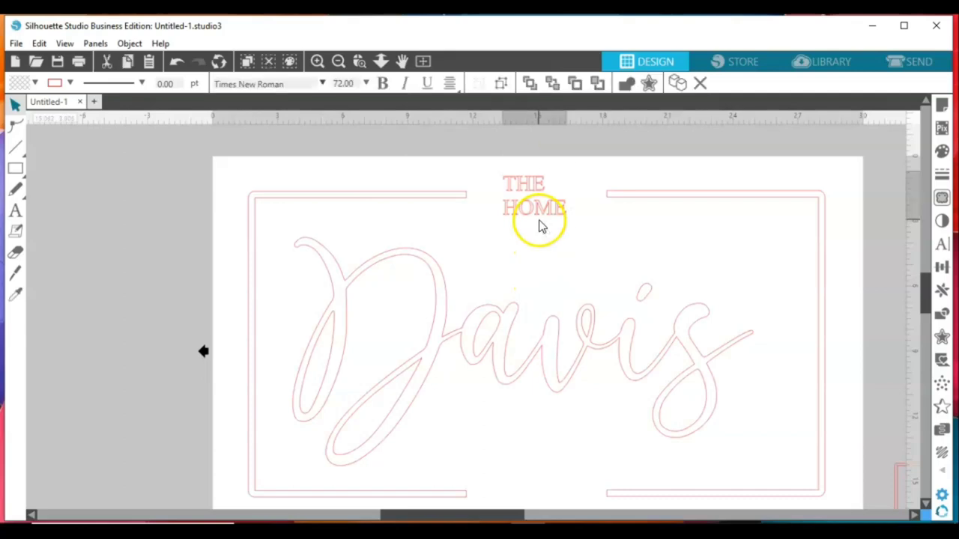
pyautogui.rightClick(539, 220)
pyautogui.click(577, 364)
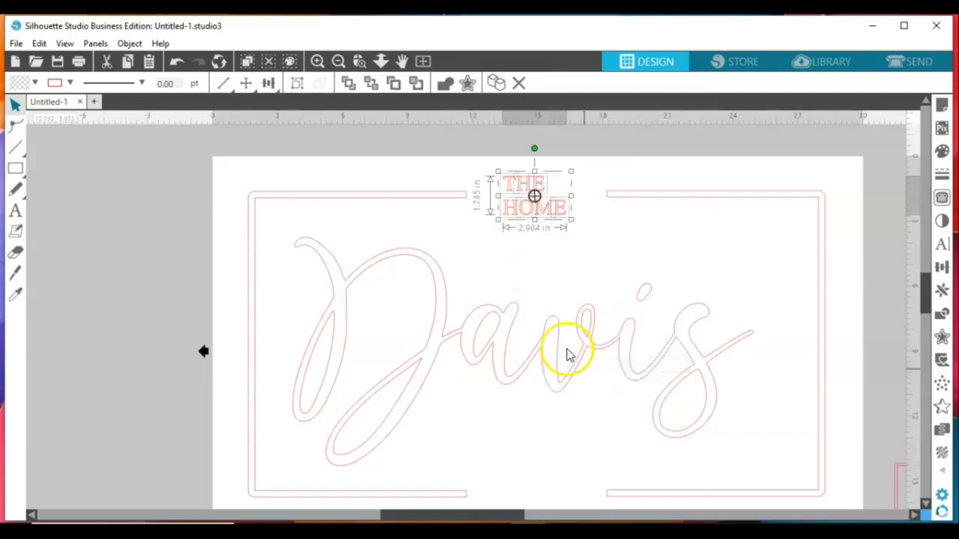
# Group the HOME letters into one object and the THE letters into another
pyautogui.click(508, 267)
pyautogui.click(562, 217)
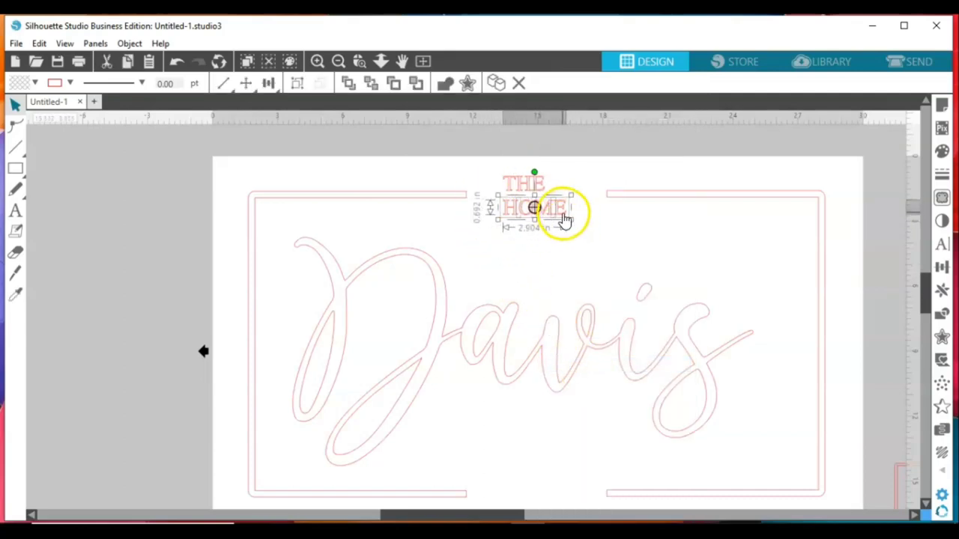
pyautogui.rightClick(565, 217)
pyautogui.click(604, 367)
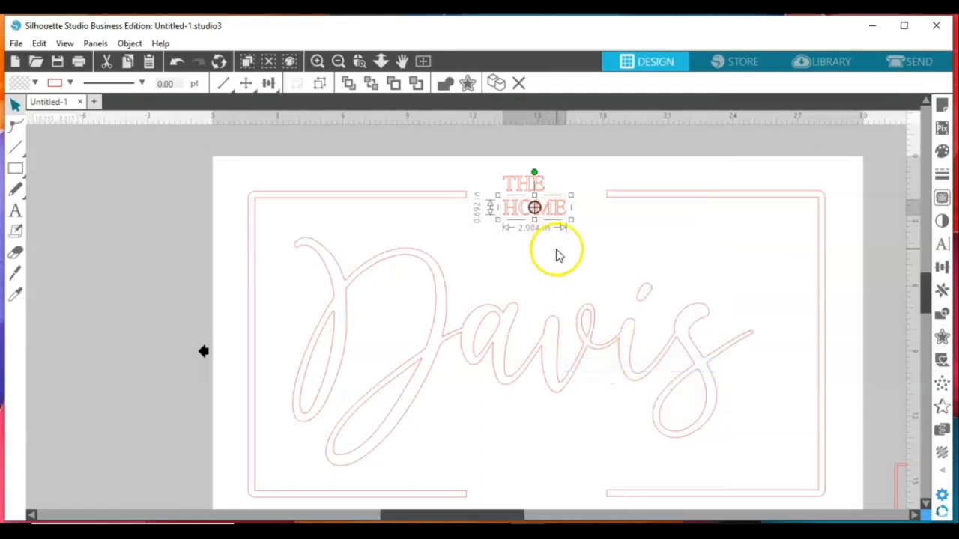
pyautogui.moveTo(494, 170); pyautogui.dragTo(556, 201)
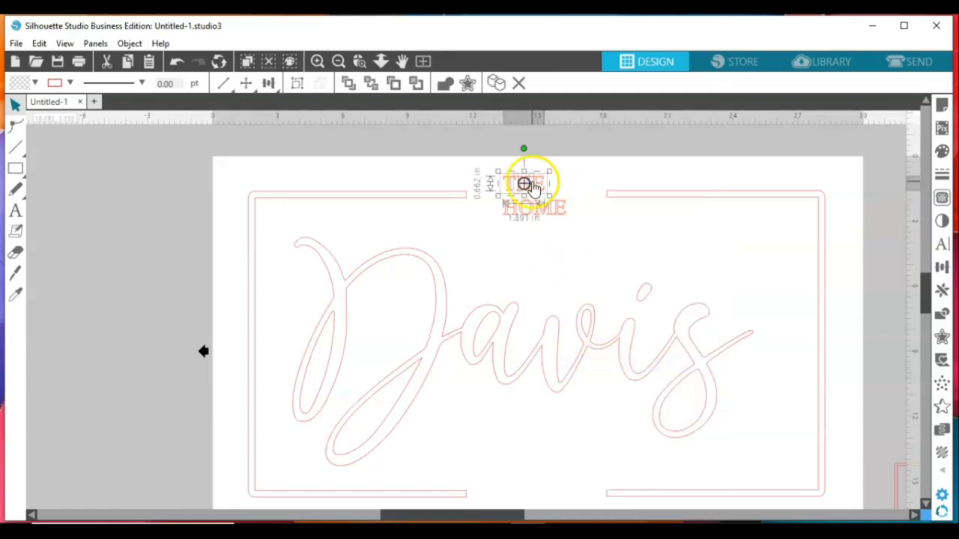
pyautogui.rightClick(532, 187)
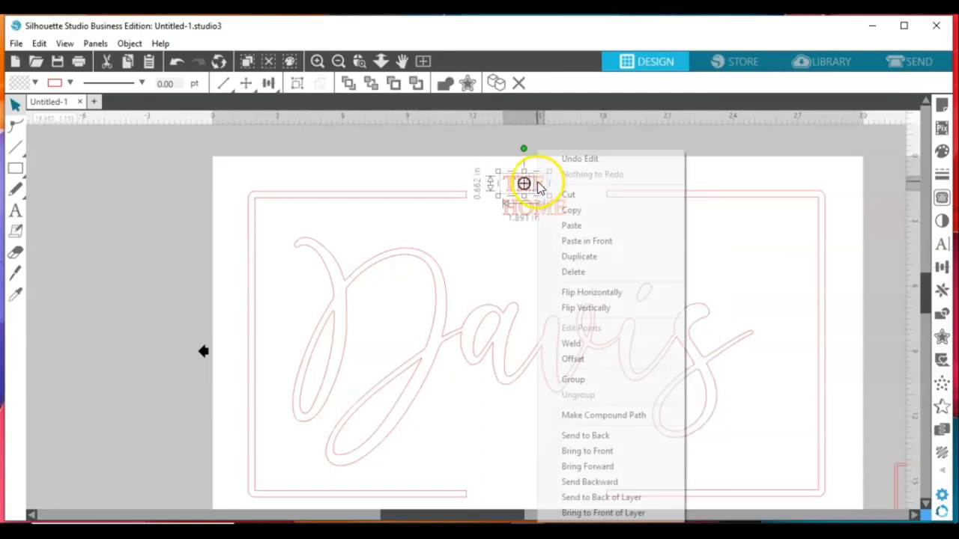
pyautogui.click(579, 388)
# Move the word HOME into the frame's lower gap and enlarge it to about 5.9 by 2.0 in
pyautogui.click(566, 259)
pyautogui.click(554, 219)
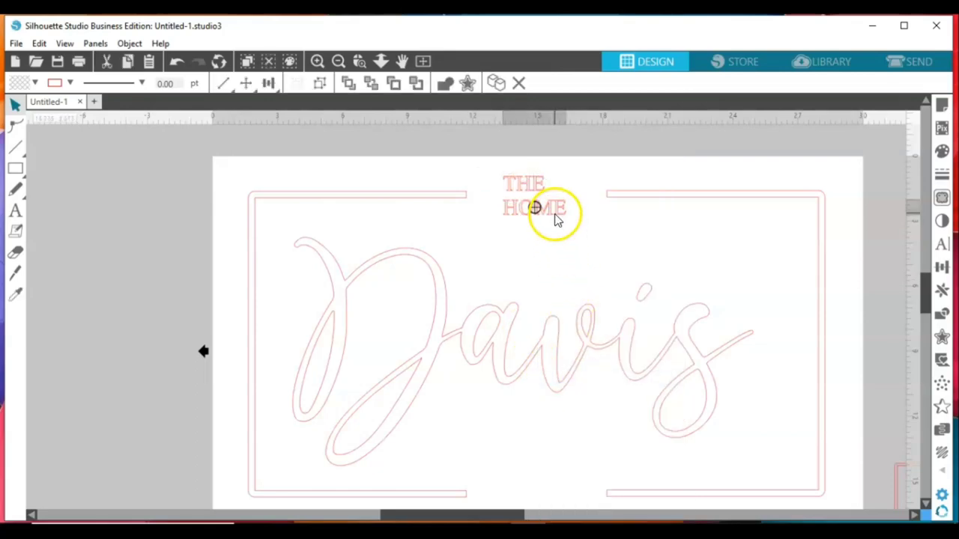
pyautogui.moveTo(571, 229); pyautogui.dragTo(567, 469)
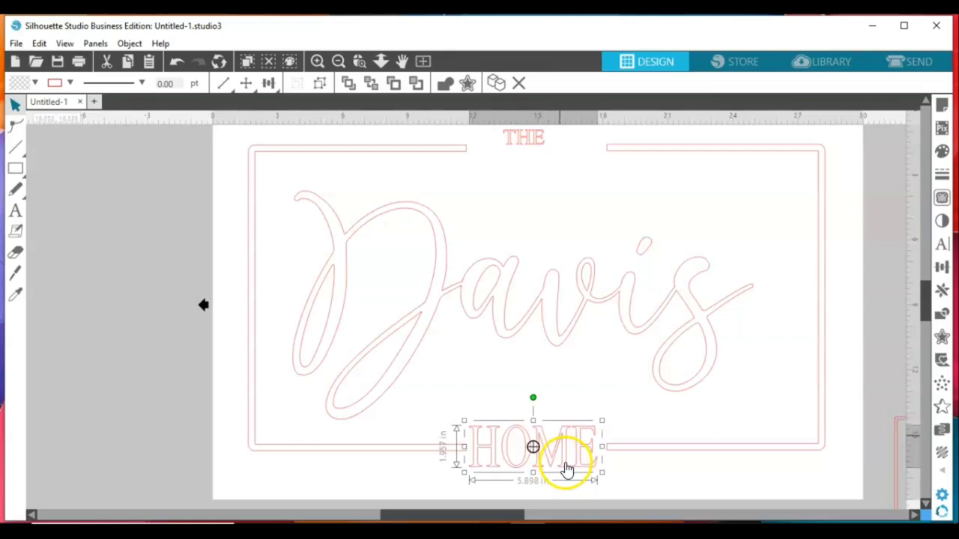
# Enlarge the word THE to about 5.5 by 1.8 in, fit it into the frame's upper gap, and deselect it
pyautogui.click(531, 141)
pyautogui.moveTo(548, 150); pyautogui.dragTo(604, 210)
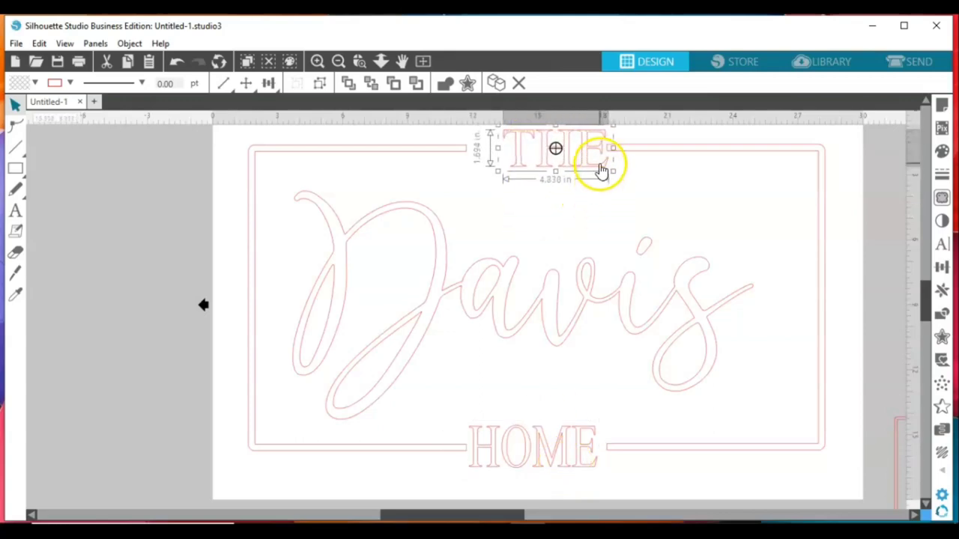
pyautogui.moveTo(601, 169)
pyautogui.mouseDown()
pyautogui.moveTo(579, 170)
pyautogui.moveTo(597, 172)
pyautogui.moveTo(606, 151)
pyautogui.moveTo(588, 159)
pyautogui.mouseUp()
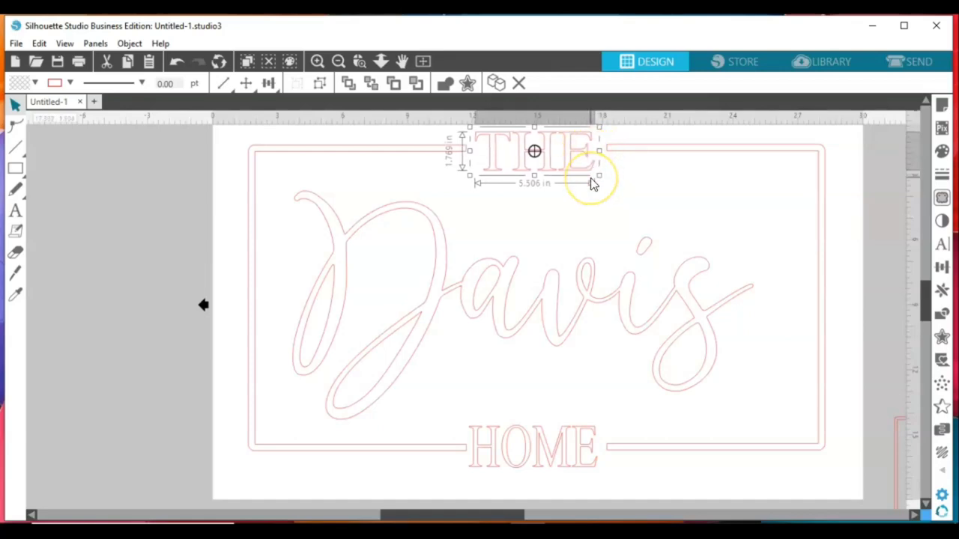
pyautogui.click(338, 61)
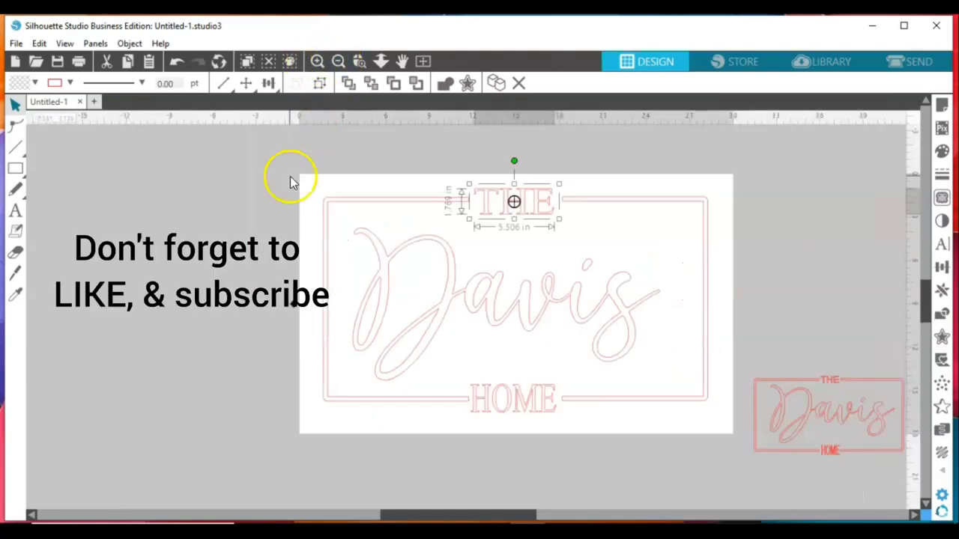
pyautogui.click(309, 163)
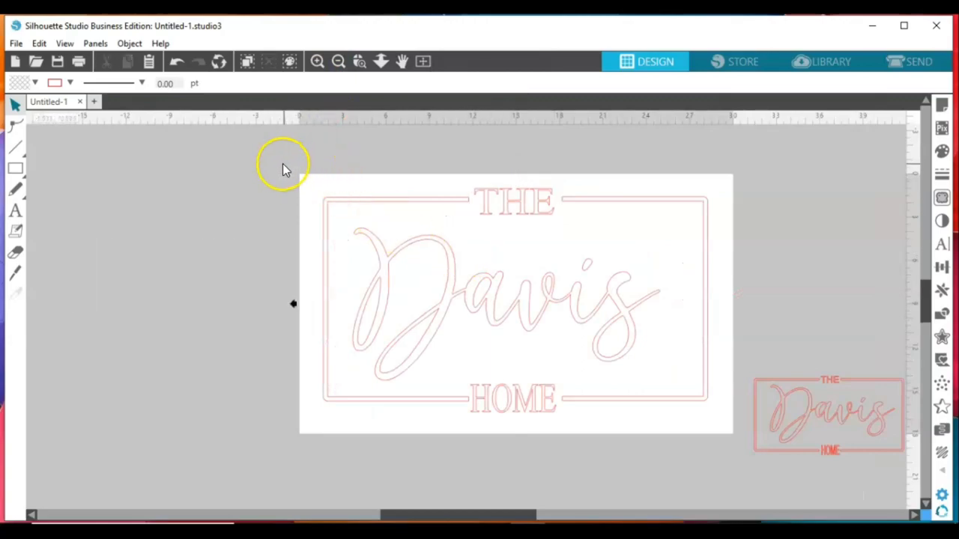